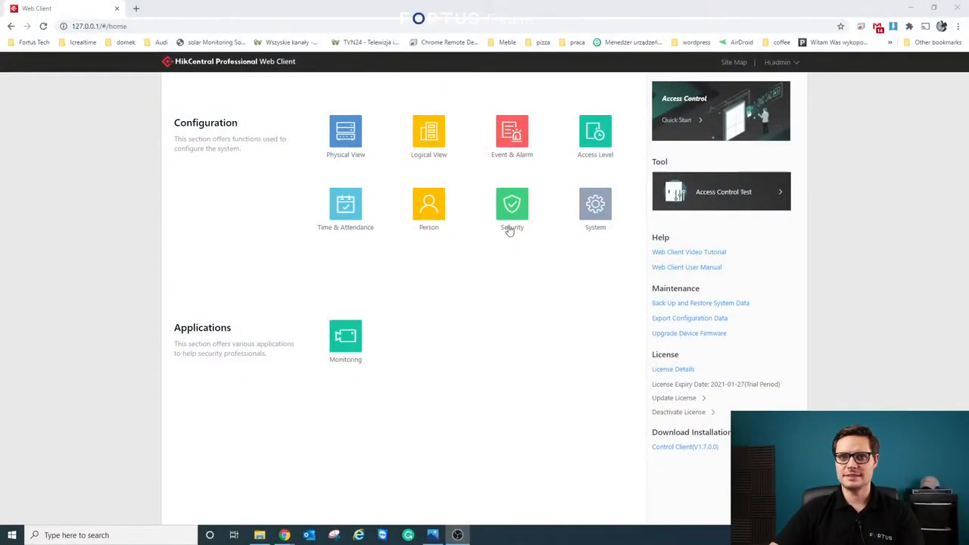
# Step: Review the person's profile in the Tech Fortus Members group, including basic information, access group and attendance group settings
pyautogui.click(595, 204)
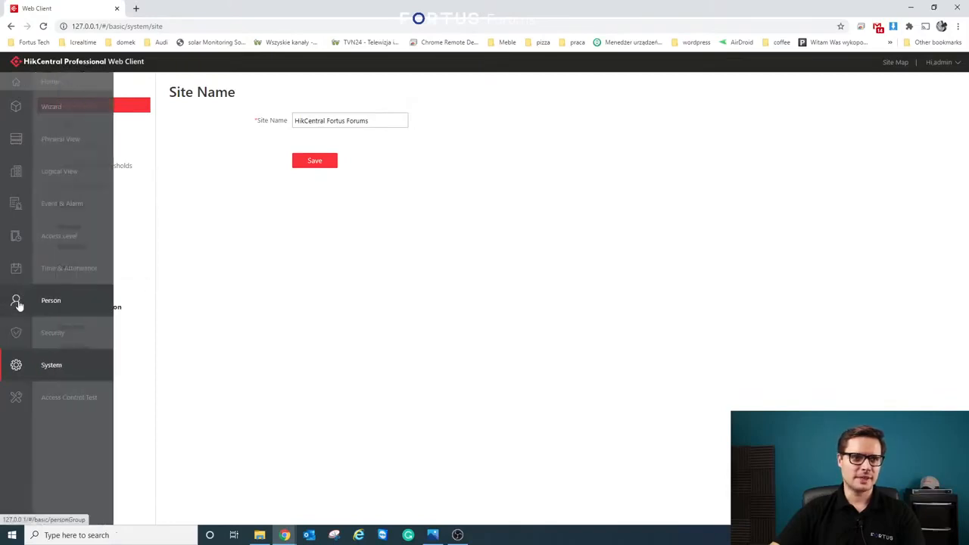
pyautogui.click(17, 304)
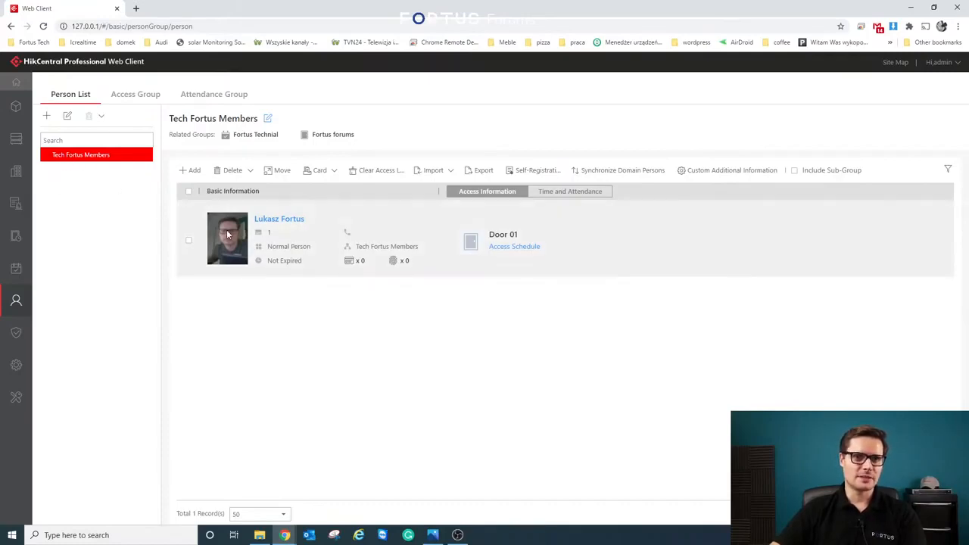
pyautogui.click(296, 224)
pyautogui.scroll(-3, 173, 310)
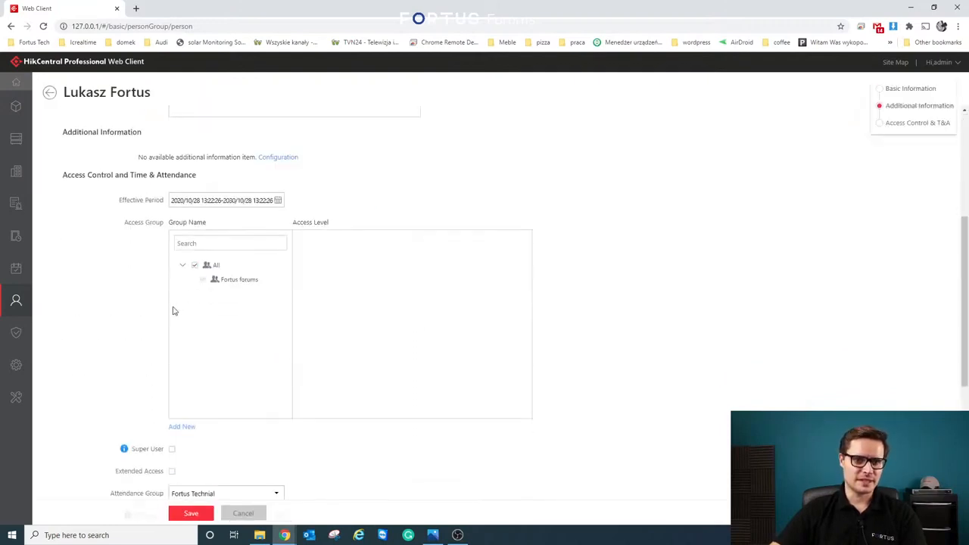
pyautogui.scroll(-3, 199, 350)
pyautogui.scroll(6, 199, 347)
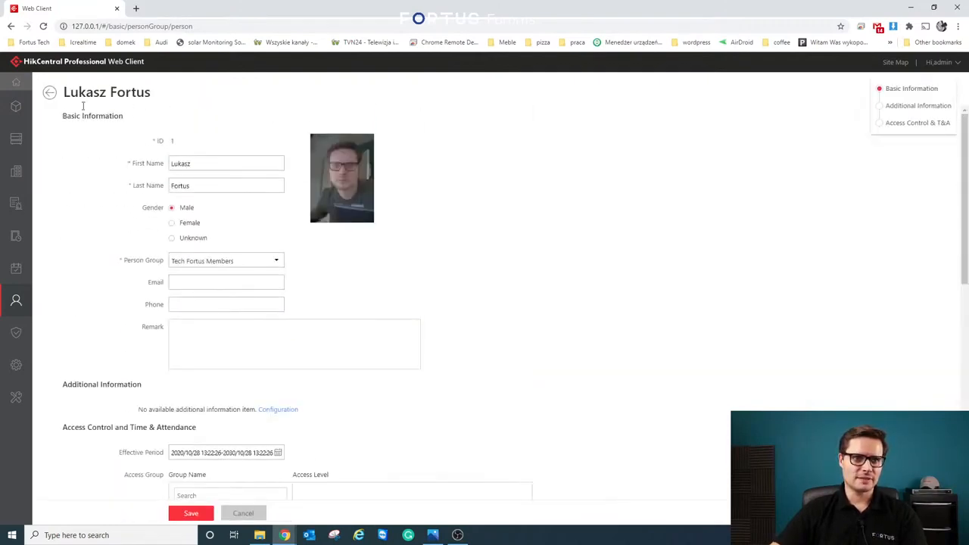
pyautogui.scroll(-4, 184, 274)
pyautogui.scroll(-3, 181, 285)
pyautogui.scroll(7, 178, 295)
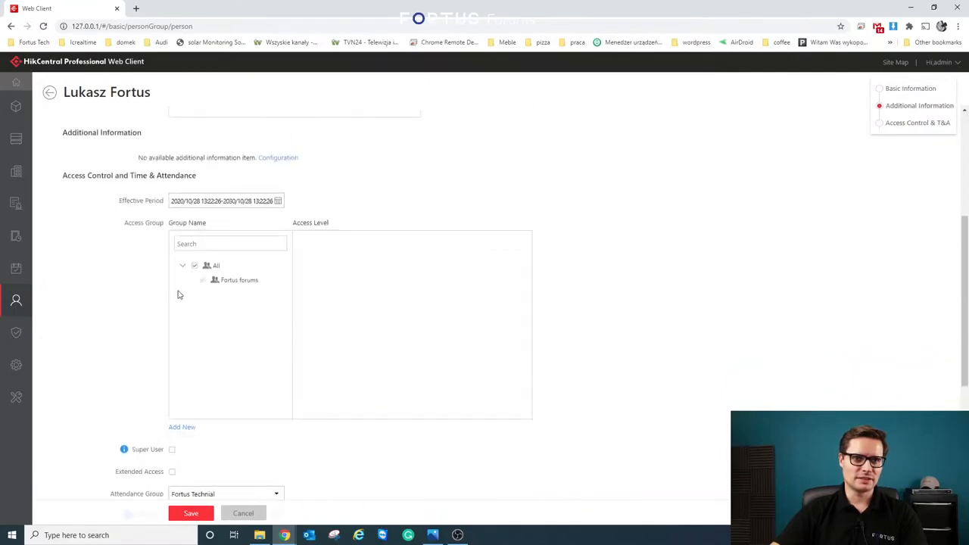
pyautogui.click(49, 92)
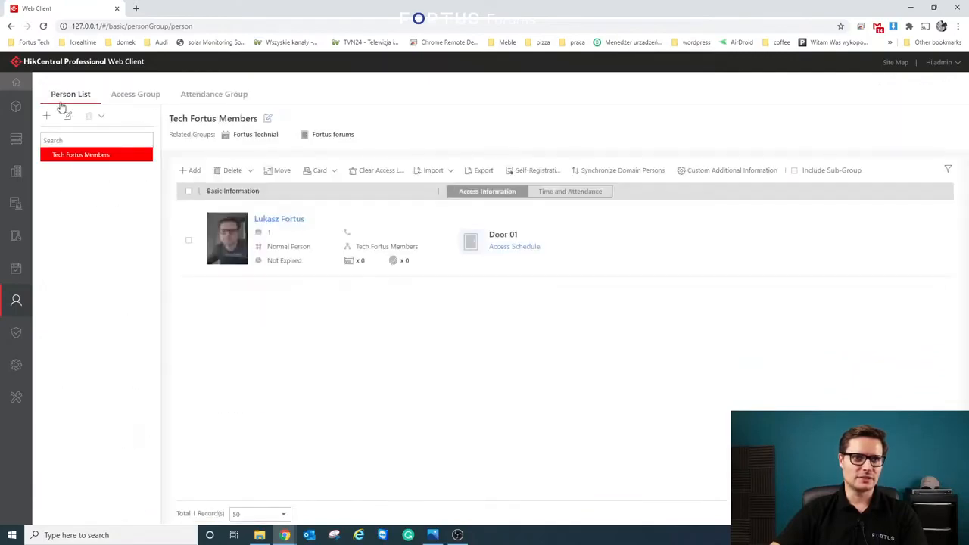
# Step: Examine the Fortus forums access group's name, access level and related person group
pyautogui.click(134, 97)
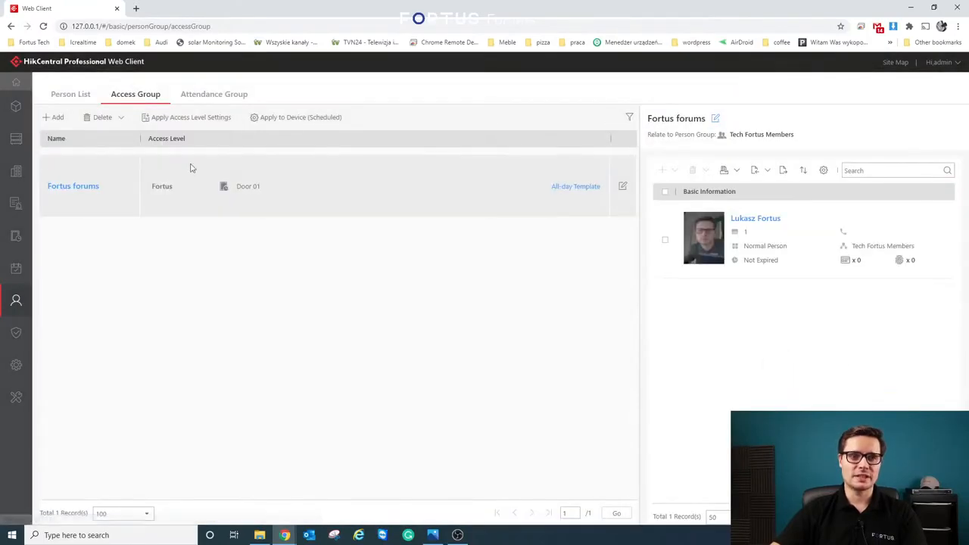
pyautogui.click(86, 190)
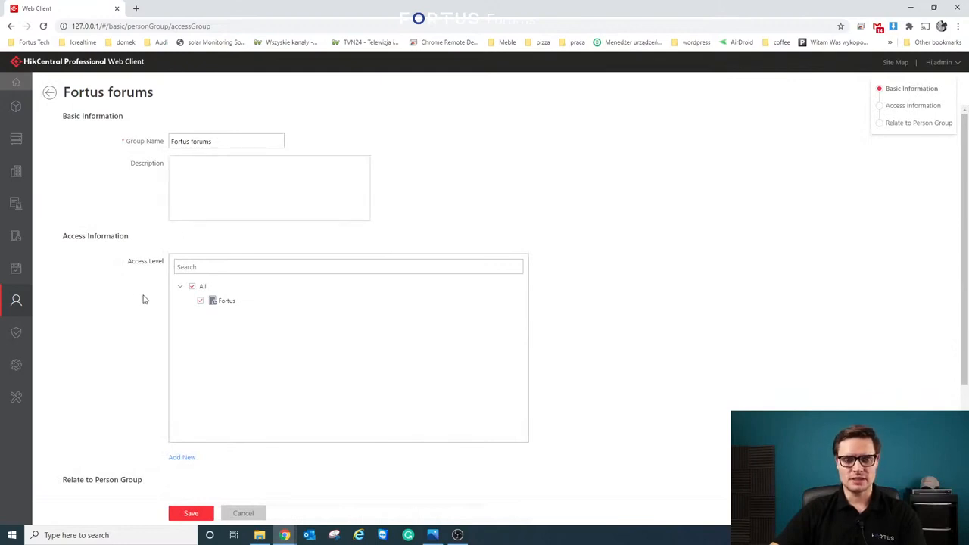
pyautogui.scroll(-3, 137, 304)
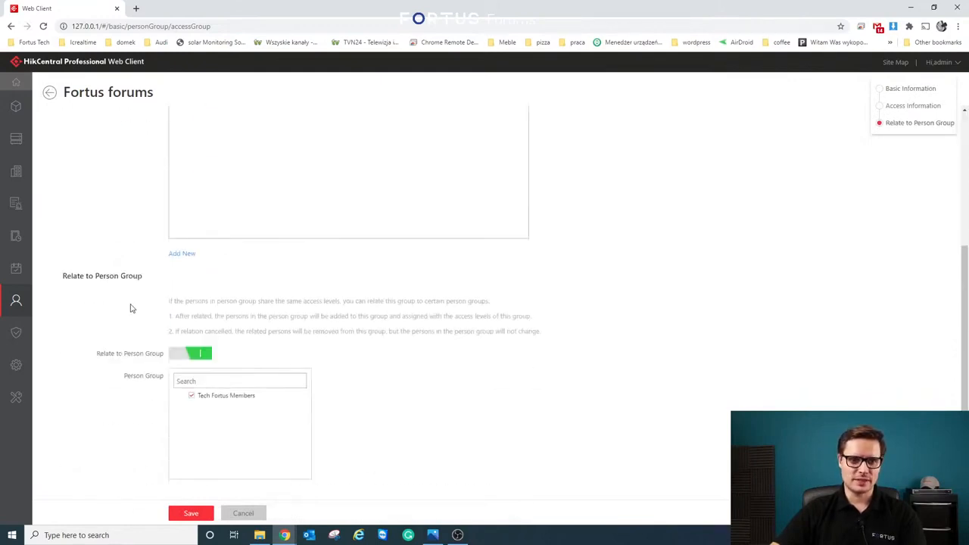
pyautogui.scroll(3, 99, 189)
pyautogui.moveTo(212, 142); pyautogui.dragTo(162, 145)
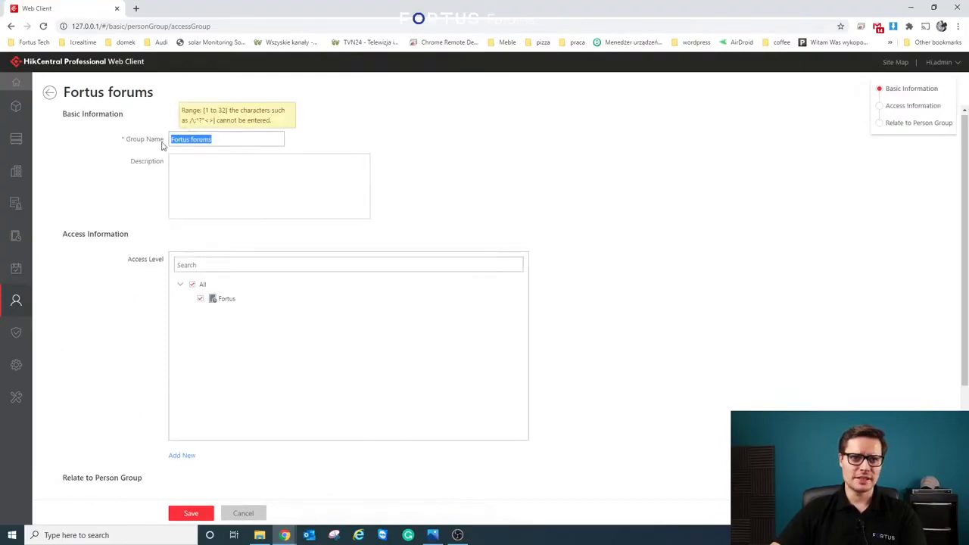
pyautogui.click(192, 141)
pyautogui.doubleClick(217, 140)
pyautogui.click(120, 382)
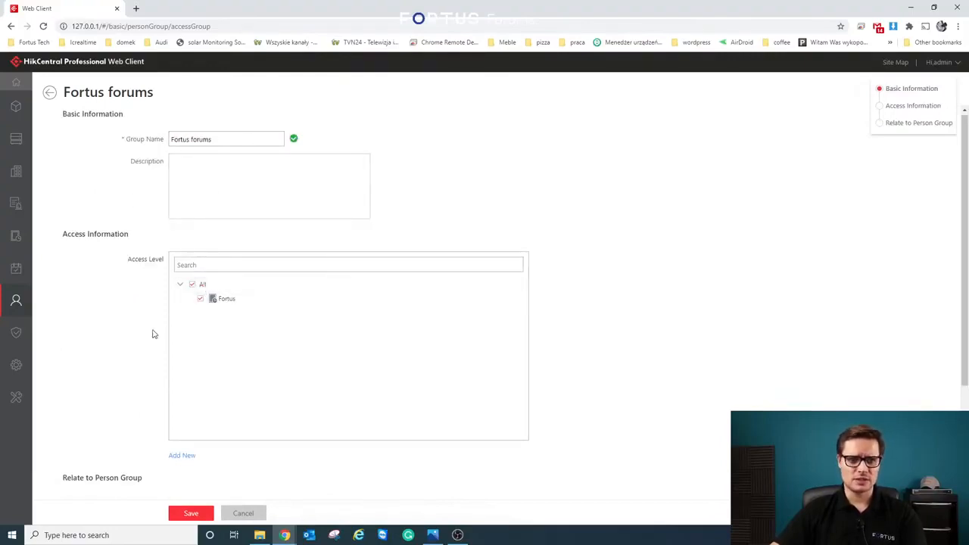
pyautogui.scroll(-2, 159, 339)
pyautogui.scroll(-1, 146, 404)
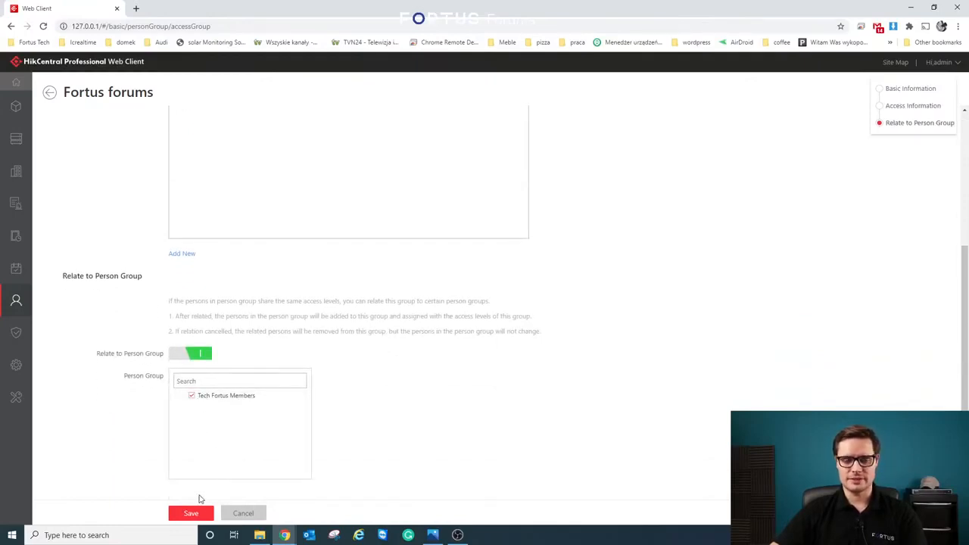
pyautogui.scroll(3, 80, 244)
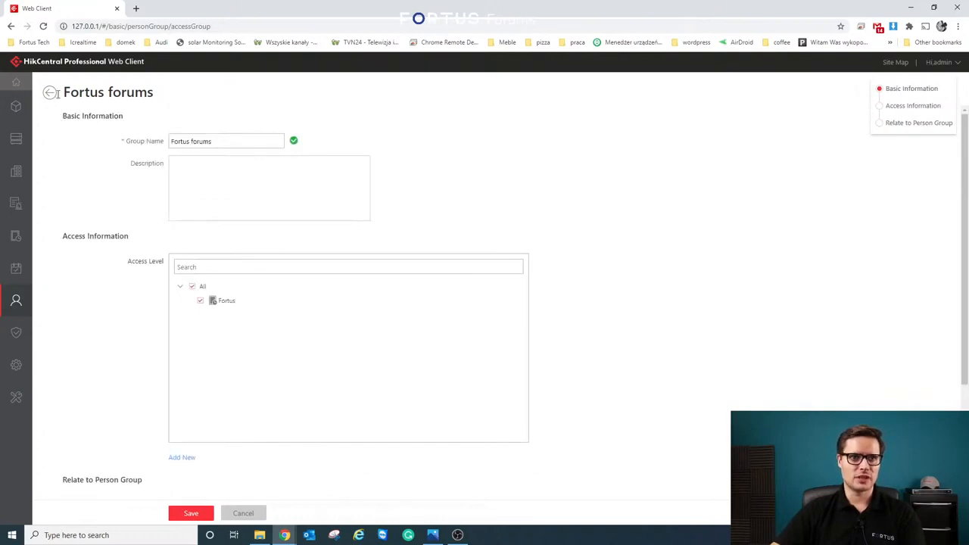
pyautogui.click(50, 93)
# Step: Examine the Fortus Technial attendance group's effective period, time zone, shift schedule options and related person group
pyautogui.click(219, 95)
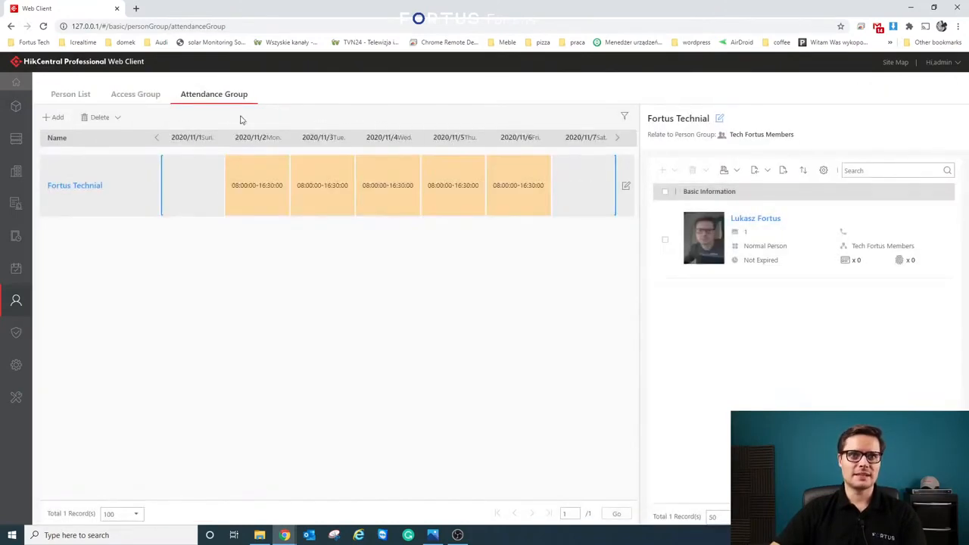
pyautogui.click(69, 187)
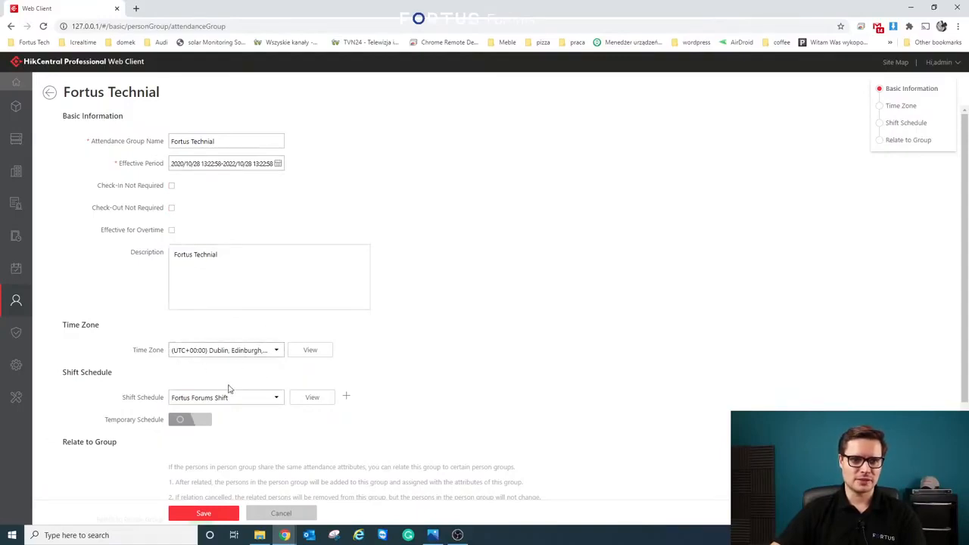
pyautogui.scroll(-1, 226, 375)
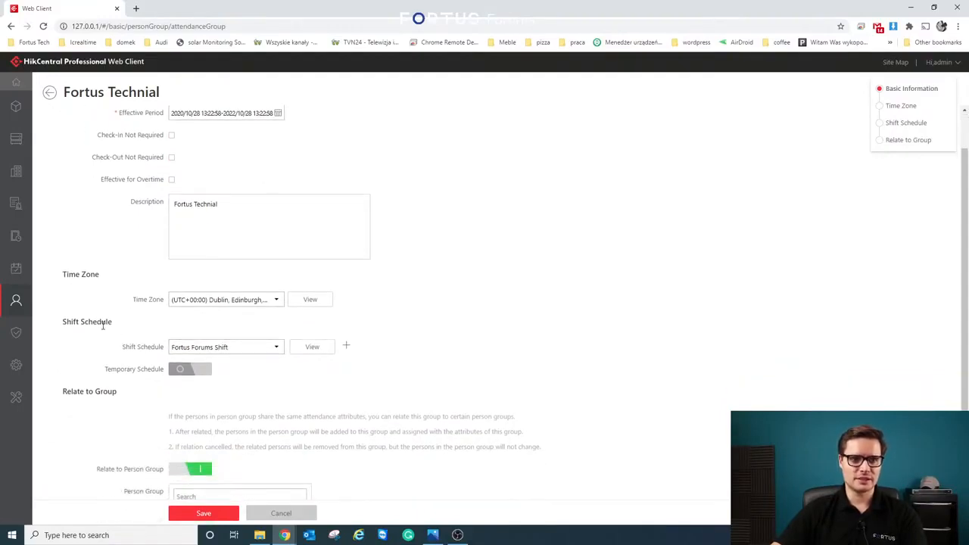
pyautogui.click(225, 349)
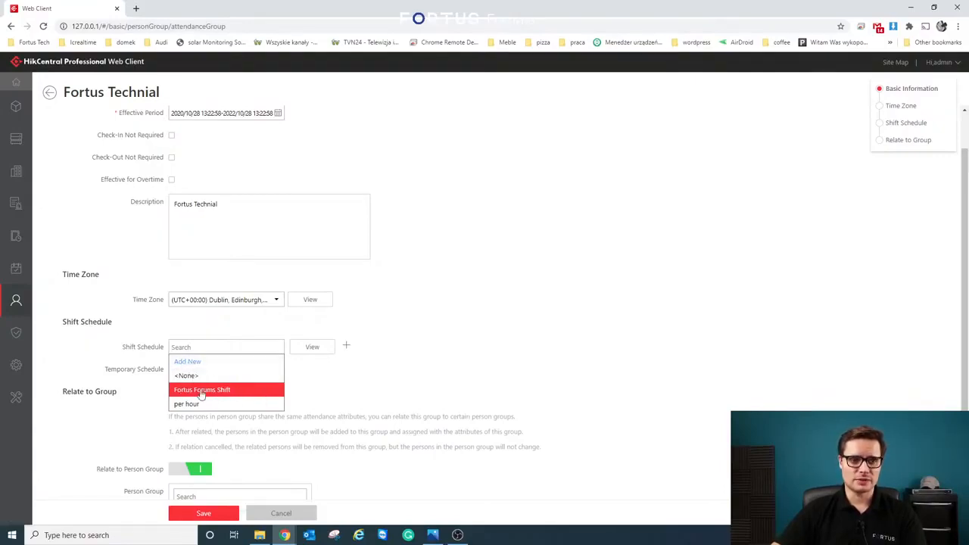
pyautogui.click(331, 370)
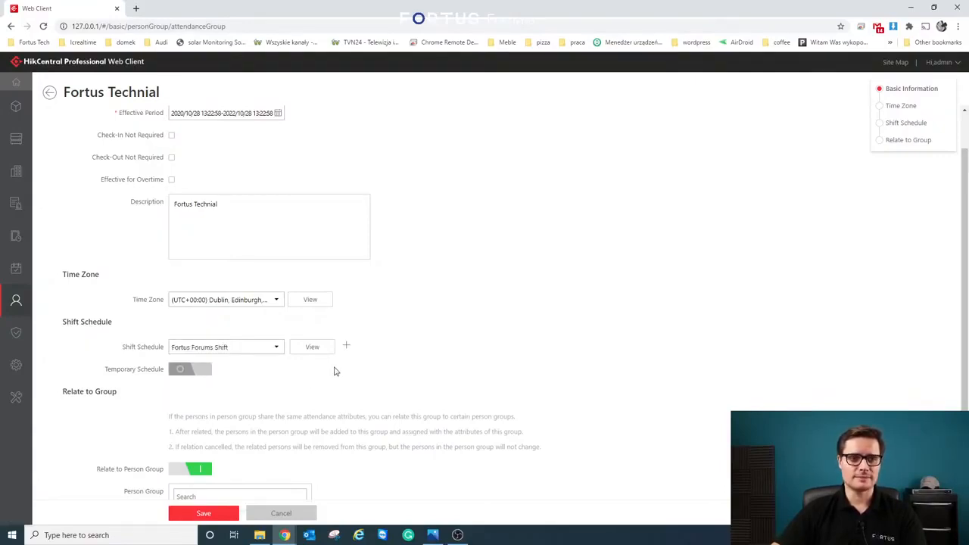
pyautogui.scroll(-3, 189, 393)
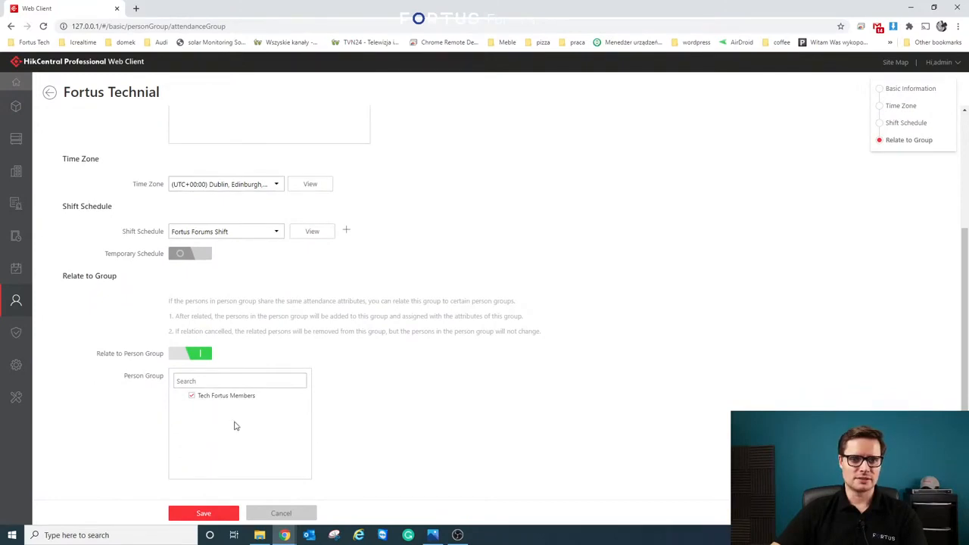
pyautogui.scroll(4, 235, 426)
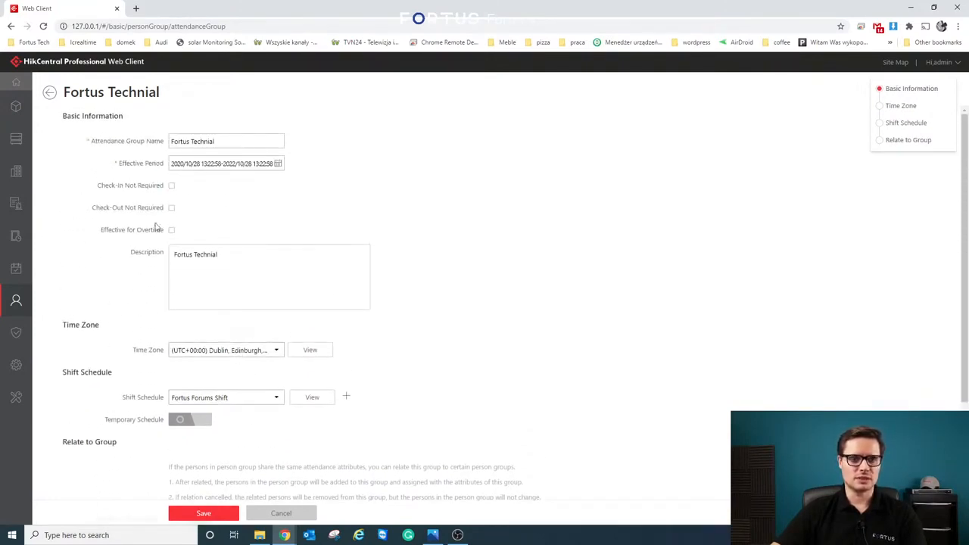
pyautogui.scroll(-3, 158, 227)
pyautogui.scroll(3, 135, 229)
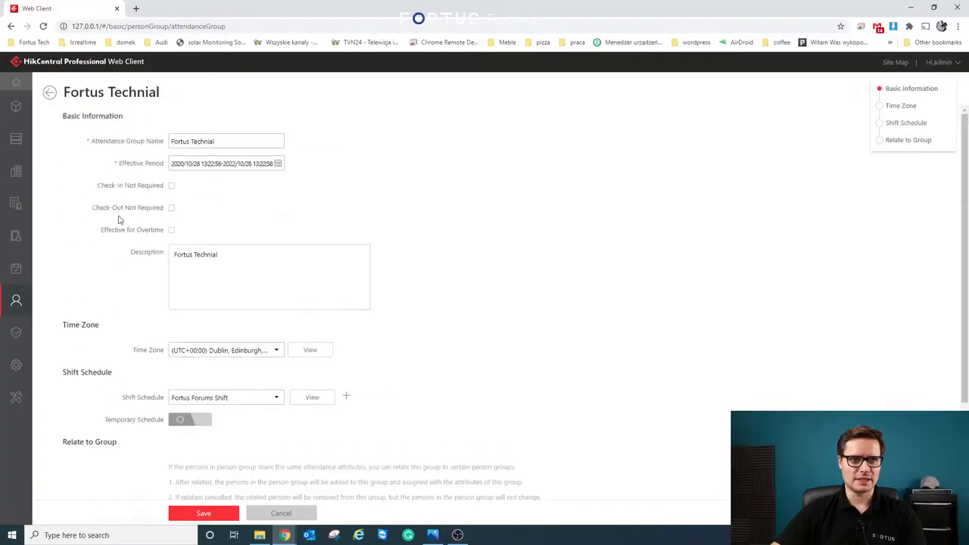
pyautogui.click(50, 94)
# Step: Review the FT access control device's connection details, time zone and channel information in the physical view
pyautogui.click(15, 140)
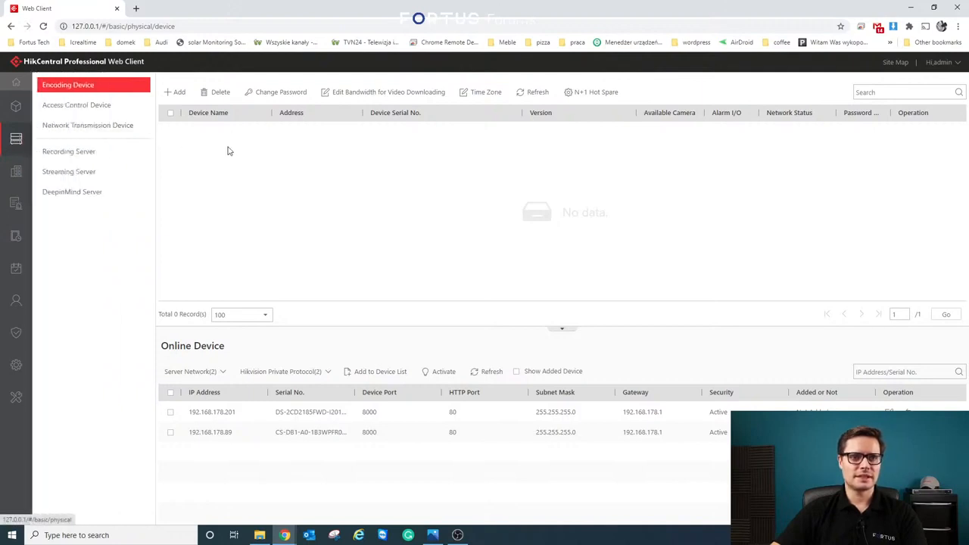
pyautogui.click(106, 107)
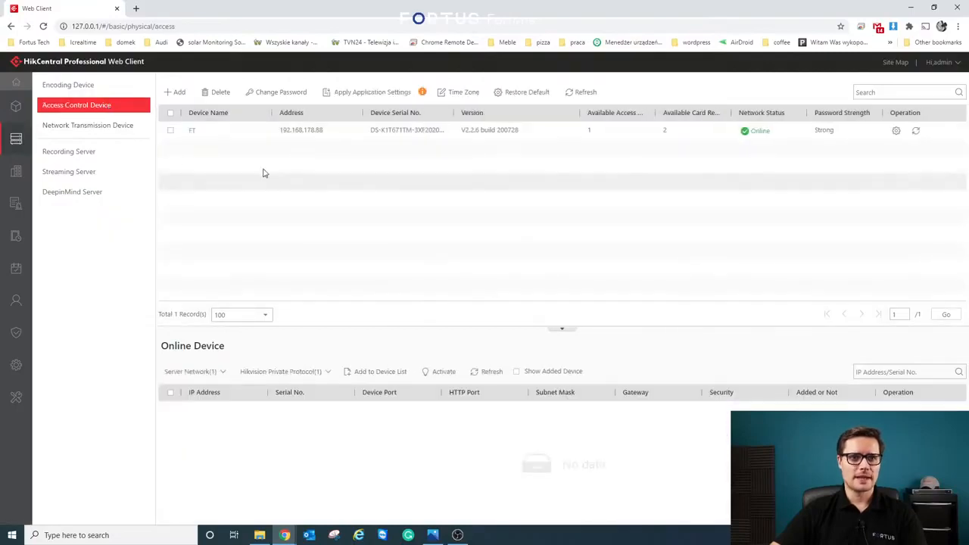
pyautogui.click(194, 137)
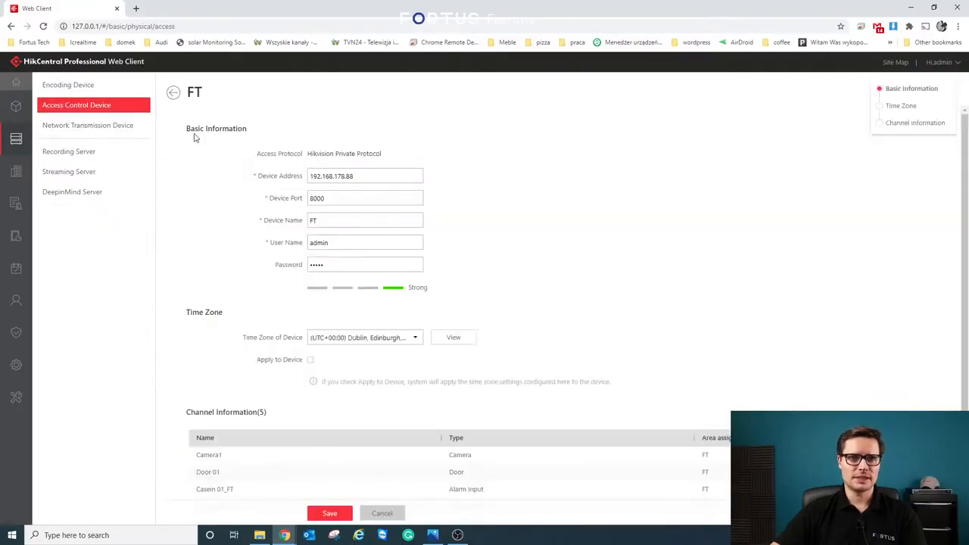
pyautogui.scroll(-1, 588, 254)
pyautogui.scroll(-1, 588, 253)
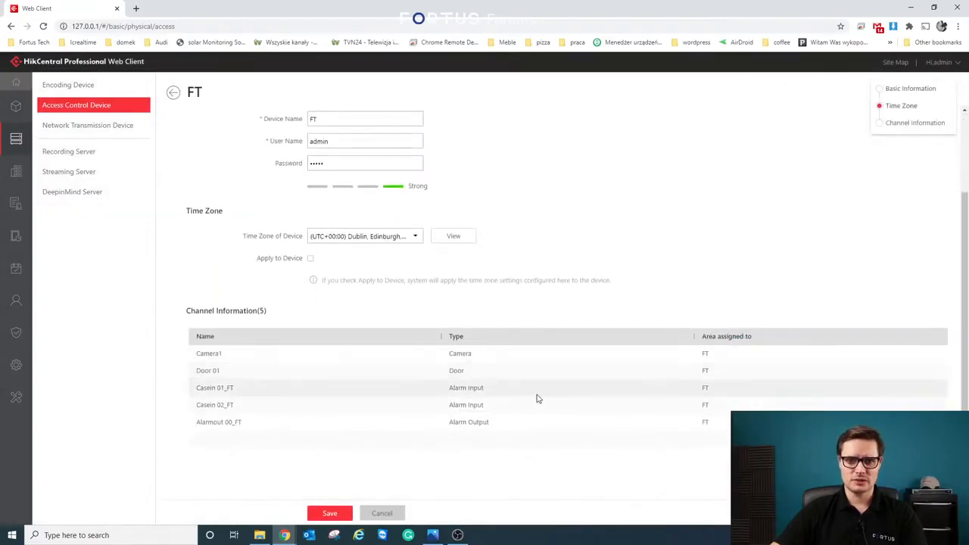
pyautogui.scroll(2, 463, 308)
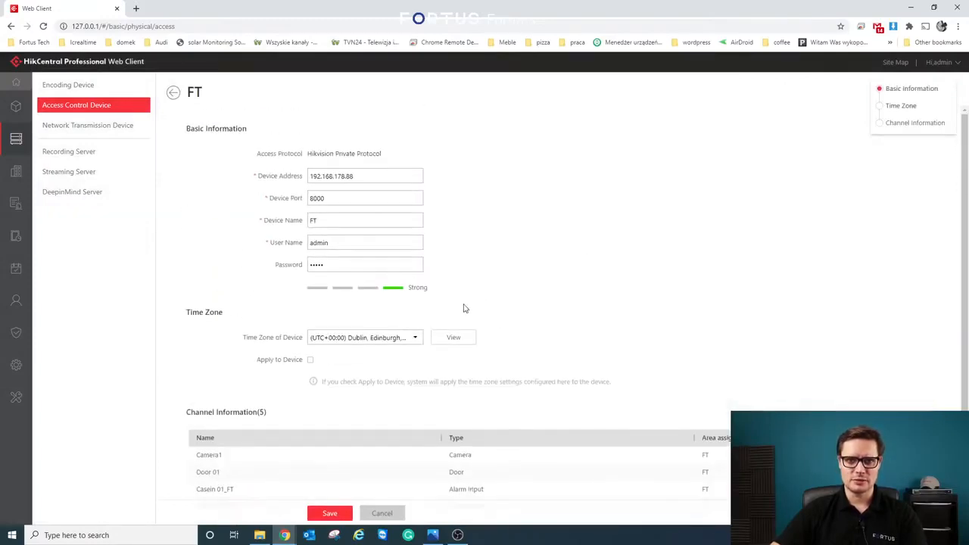
pyautogui.click(173, 95)
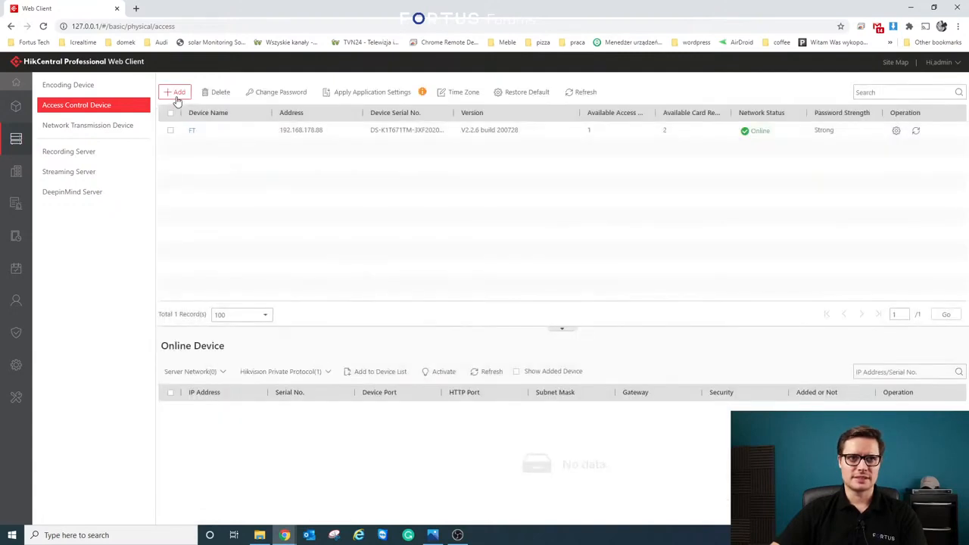
# Step: Check the doors assigned to the HikCentral Fortus Forums area in the logical view
pyautogui.moveTo(15, 174)
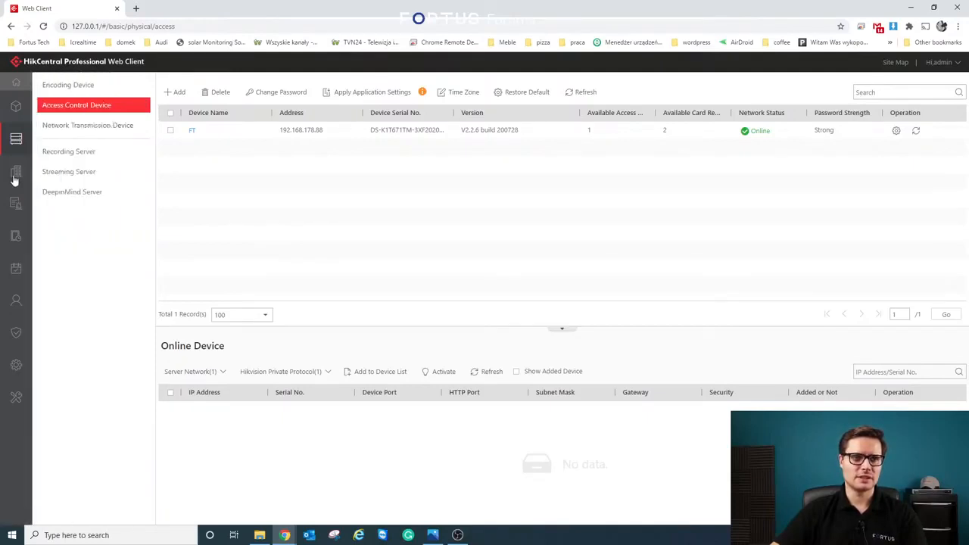
pyautogui.click(17, 173)
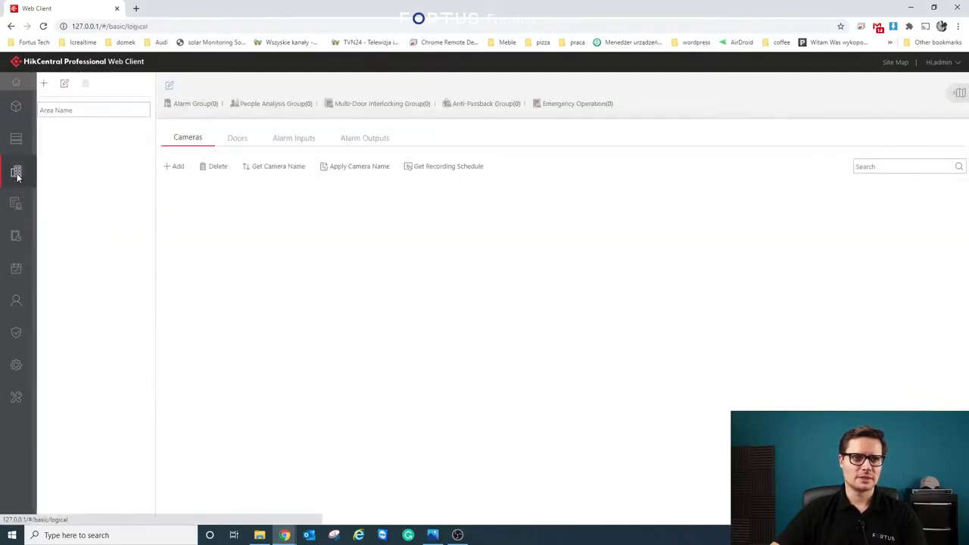
pyautogui.click(238, 145)
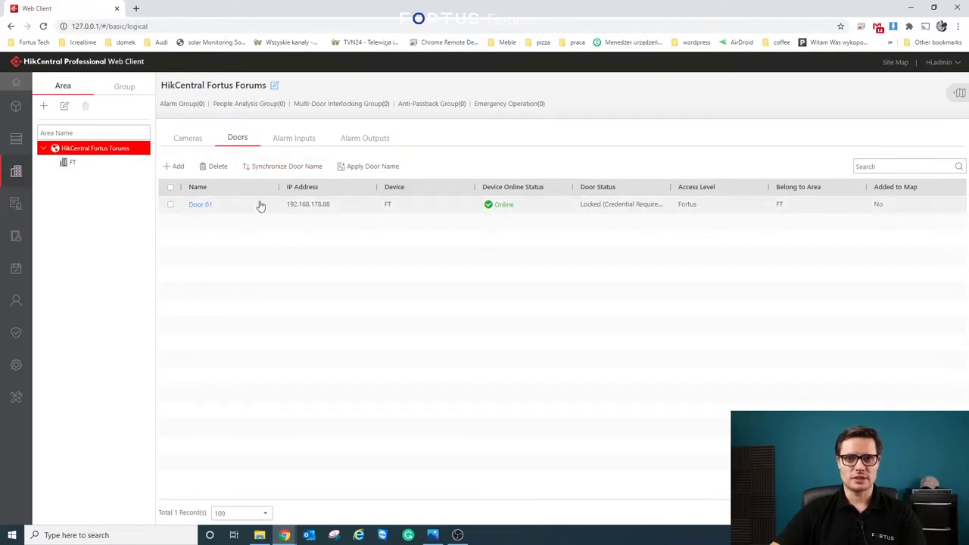
# Step: Set the weekend days to Saturday and Sunday in the general rule of the time and attendance settings
pyautogui.click(13, 89)
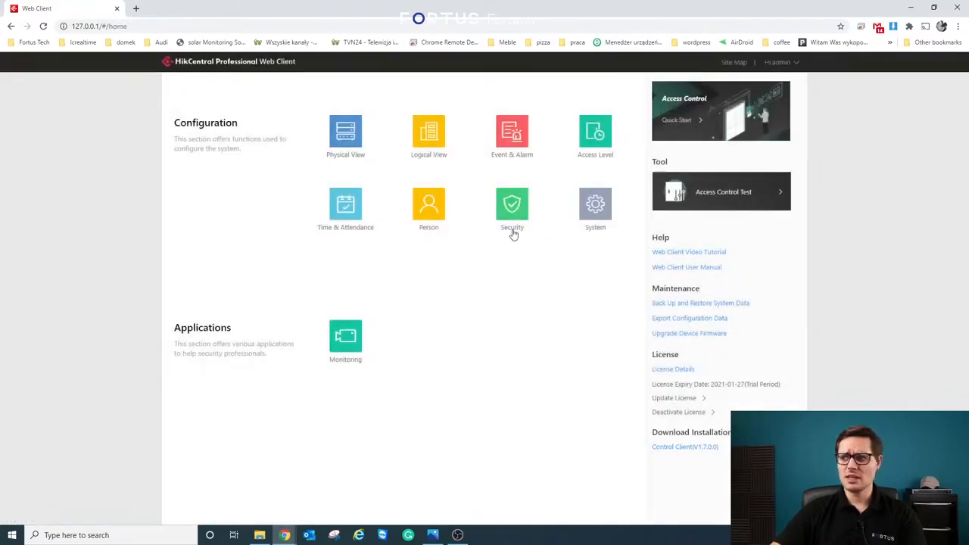
pyautogui.click(364, 213)
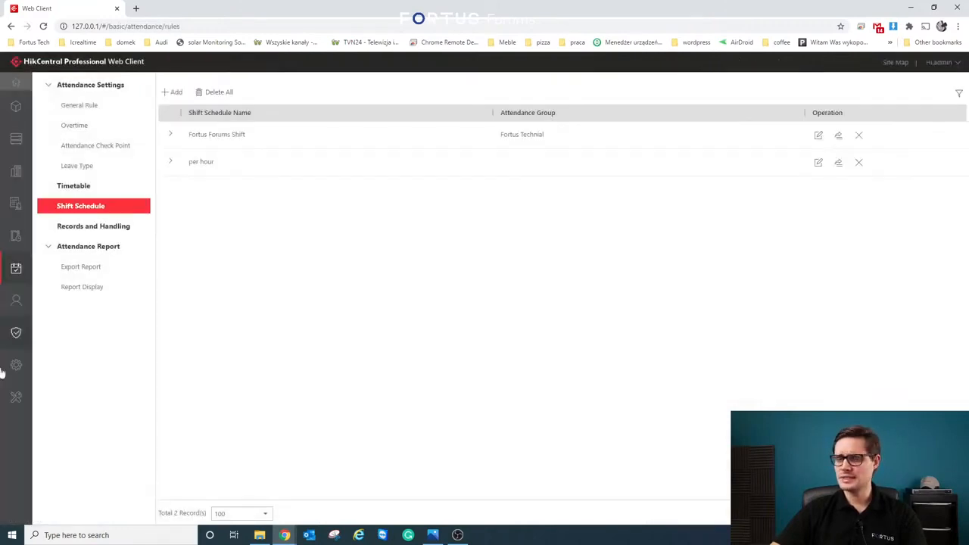
pyautogui.click(90, 106)
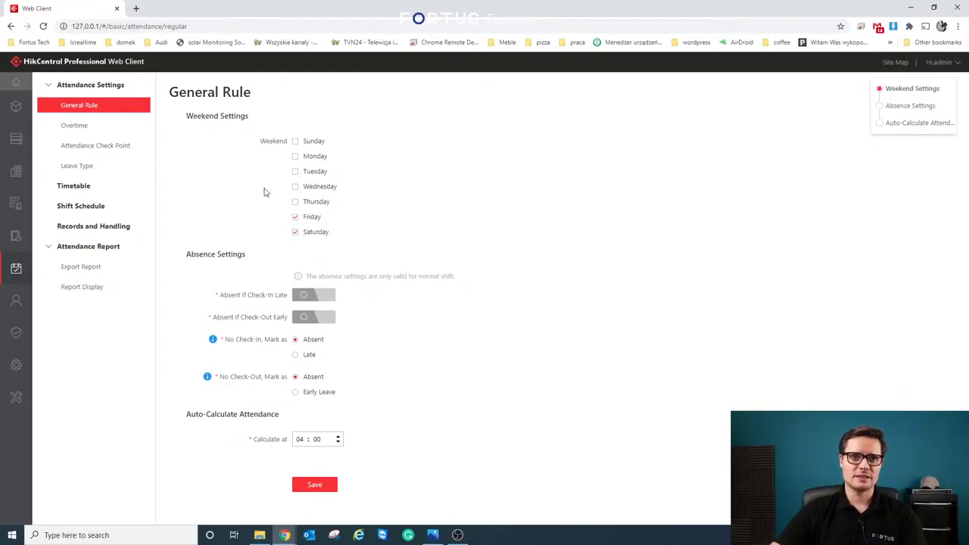
pyautogui.click(295, 141)
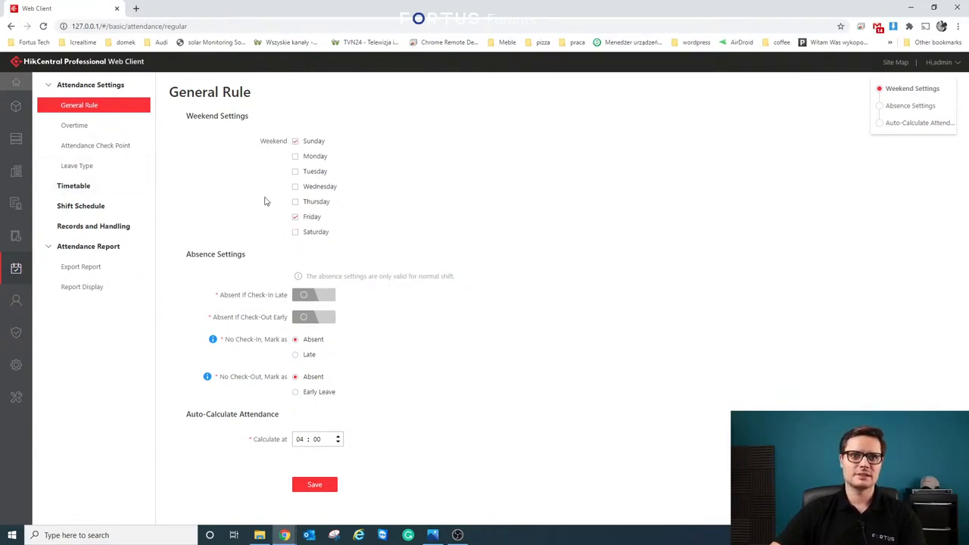
pyautogui.click(296, 218)
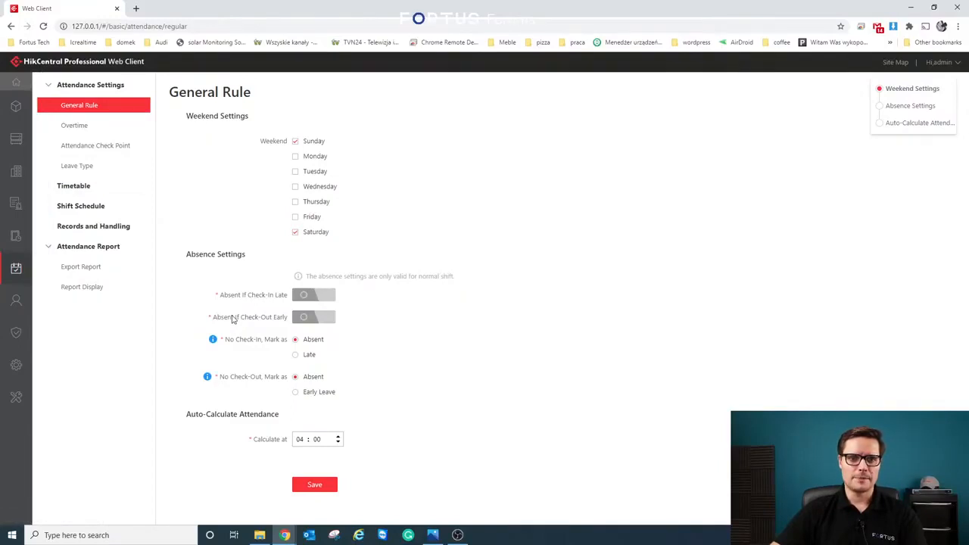
# Step: Try marking missing check-ins as Late in the general rule's absence settings and restore the Absent option
pyautogui.click(308, 296)
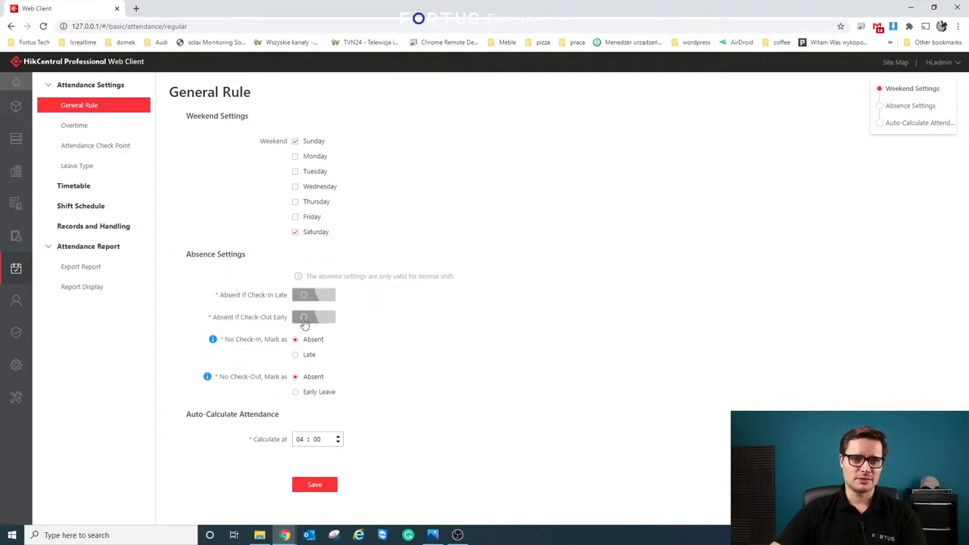
pyautogui.click(295, 354)
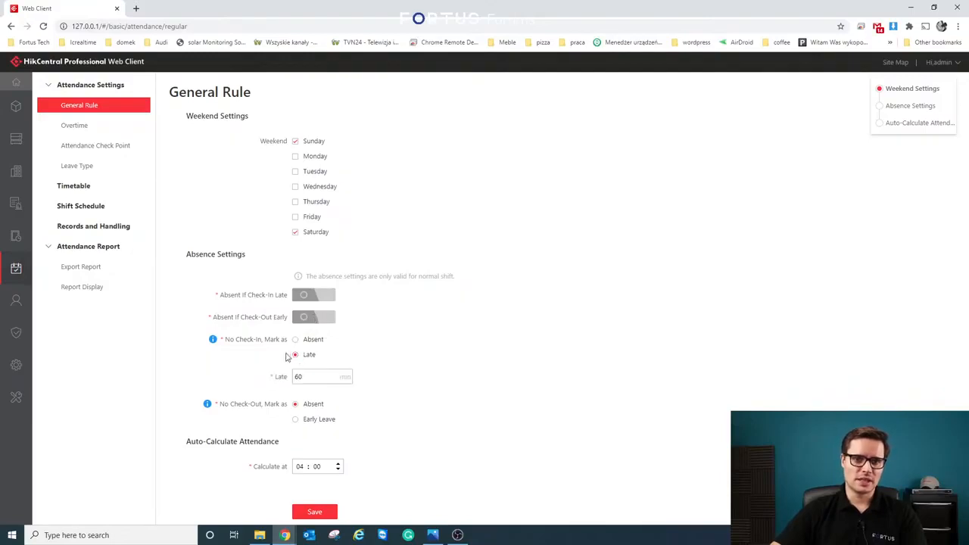
pyautogui.click(295, 339)
pyautogui.click(295, 355)
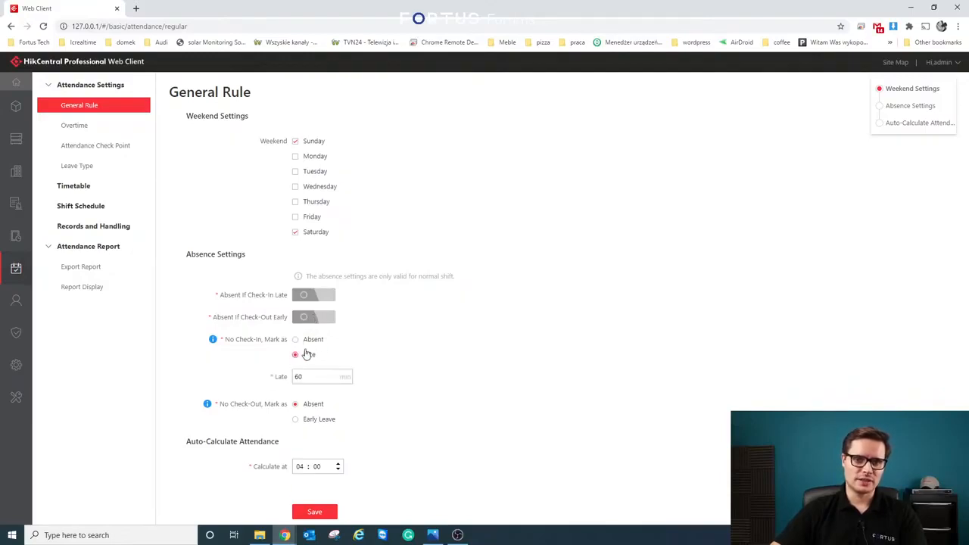
pyautogui.click(295, 339)
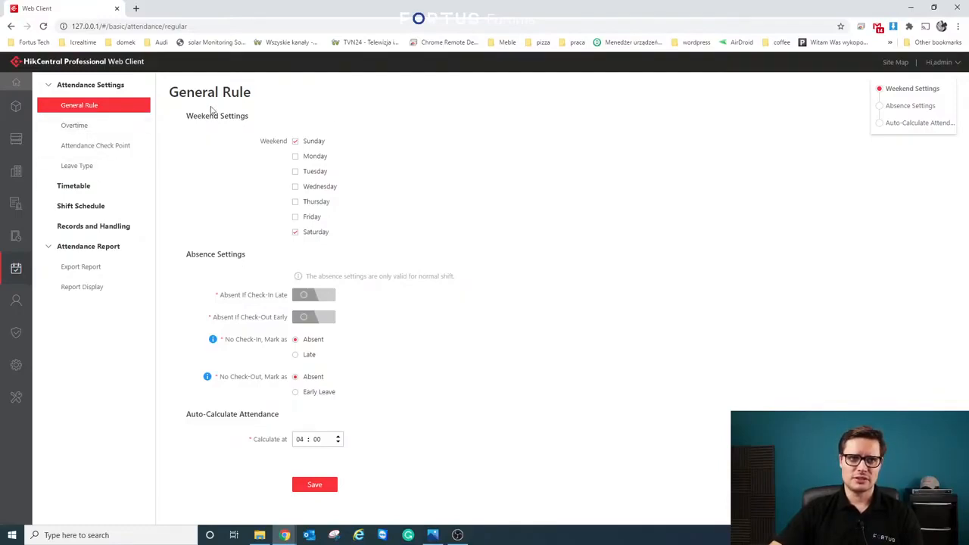
# Step: Examine the overtime settings, including the work hour rates offered for Overtime Level 1
pyautogui.click(79, 129)
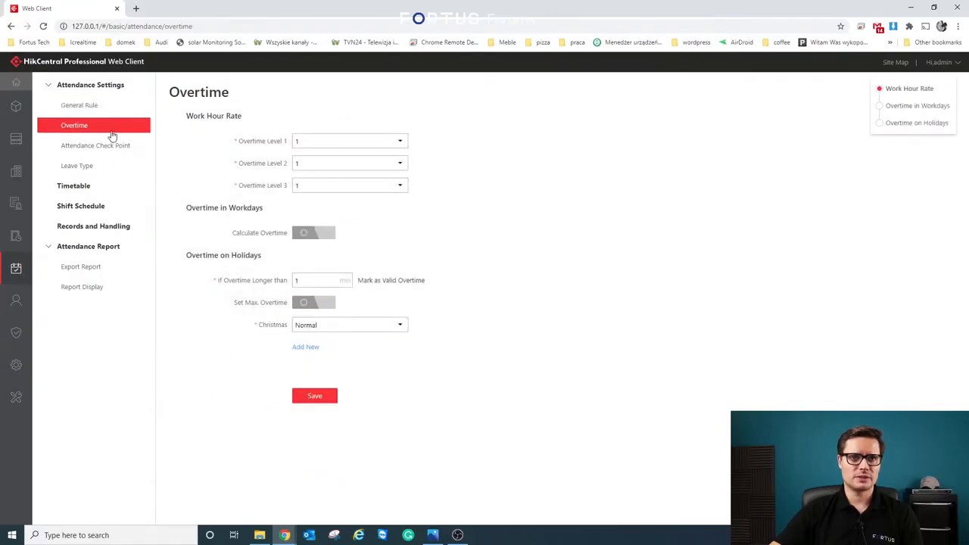
pyautogui.click(306, 142)
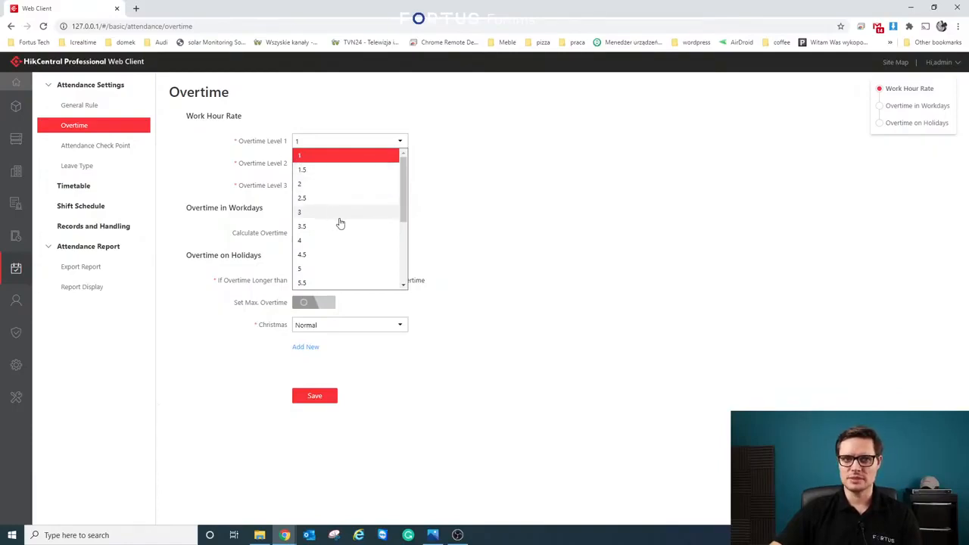
pyautogui.click(262, 207)
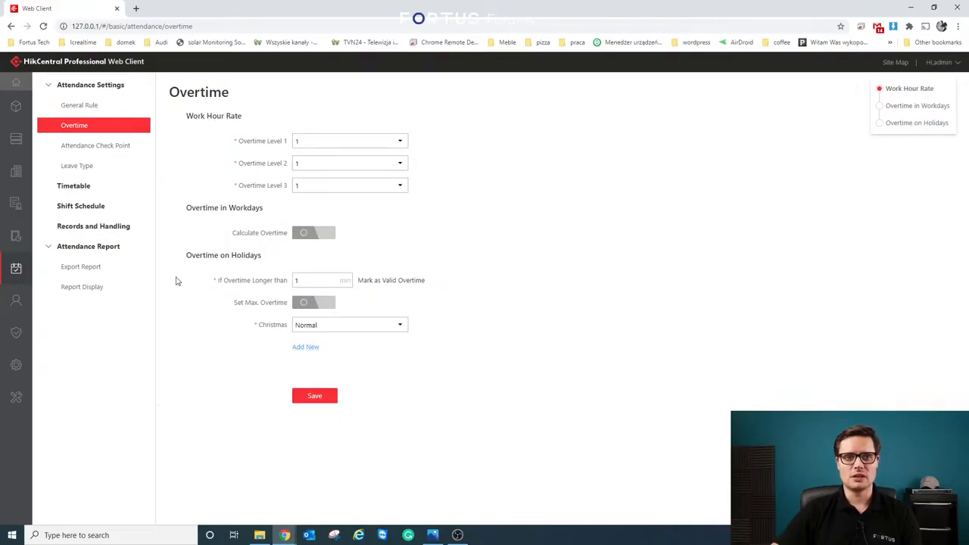
# Step: Review the check-in and check-out options available for the Door 01 attendance check point
pyautogui.click(96, 150)
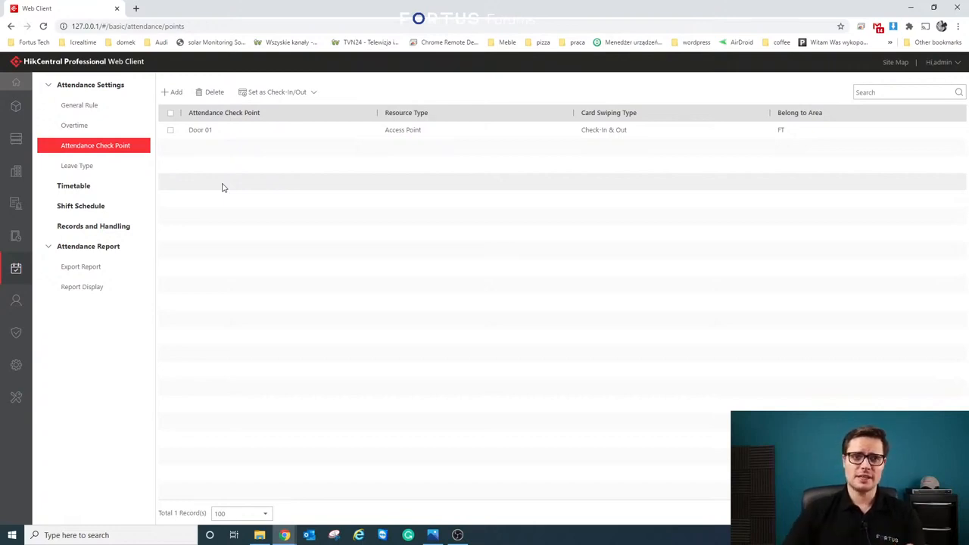
pyautogui.click(171, 132)
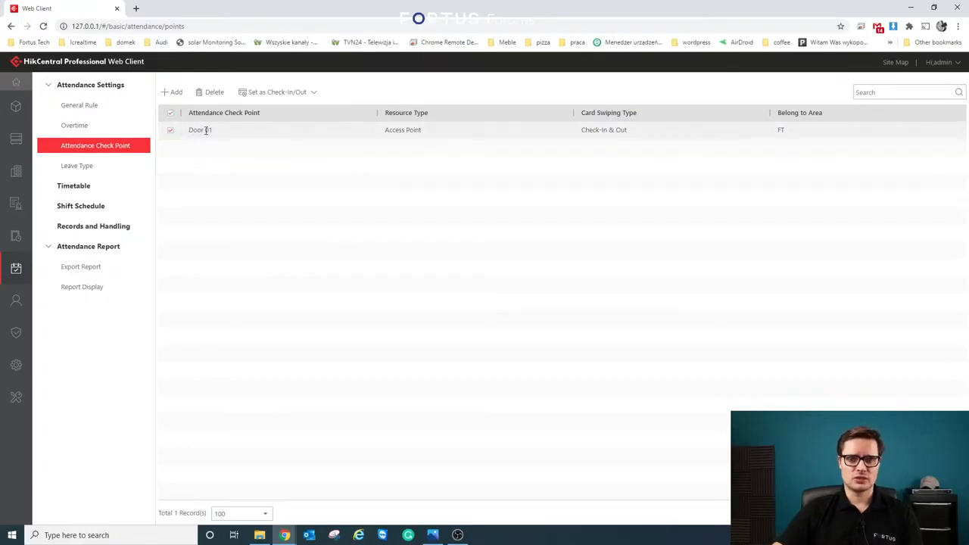
pyautogui.click(290, 91)
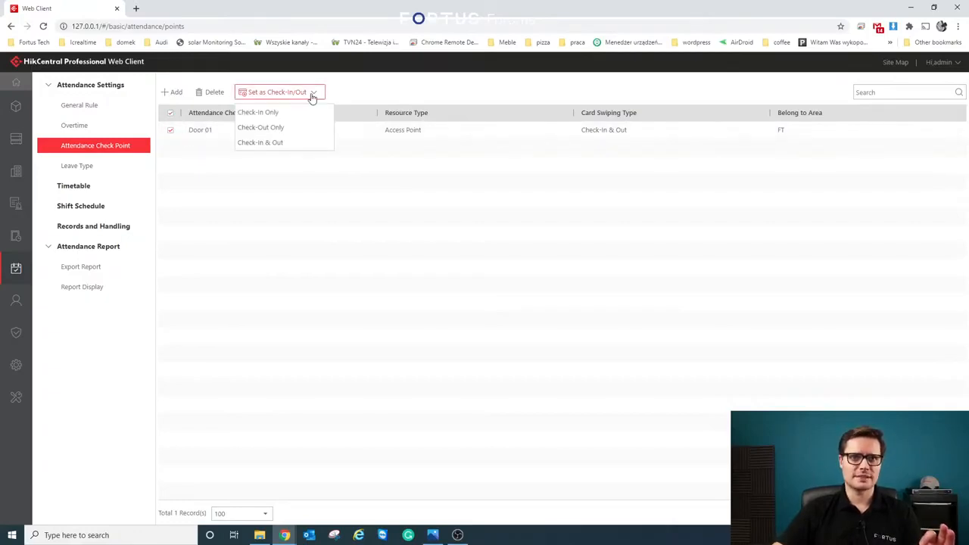
pyautogui.click(274, 94)
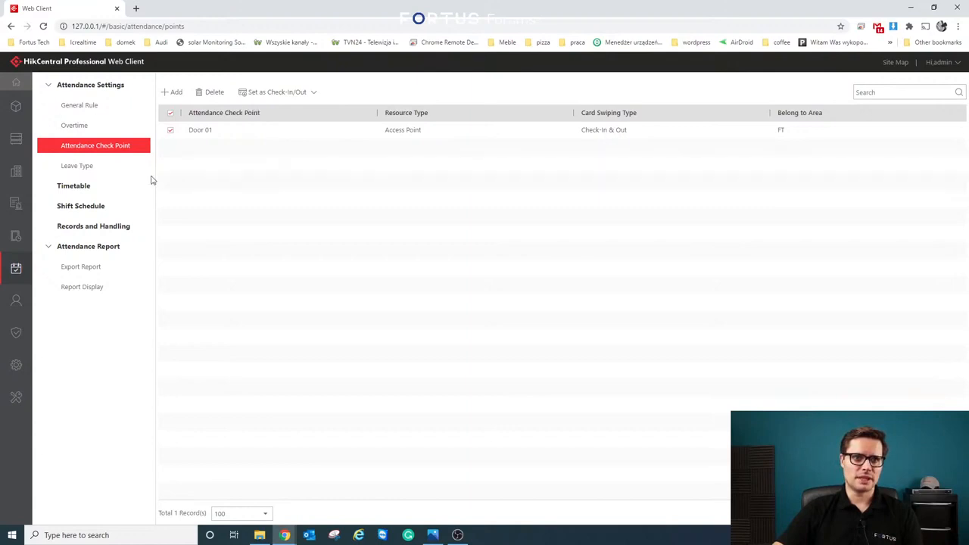
# Step: Review the leave types listed under Day Off in Lieu, Go out on Business and Leave
pyautogui.click(81, 171)
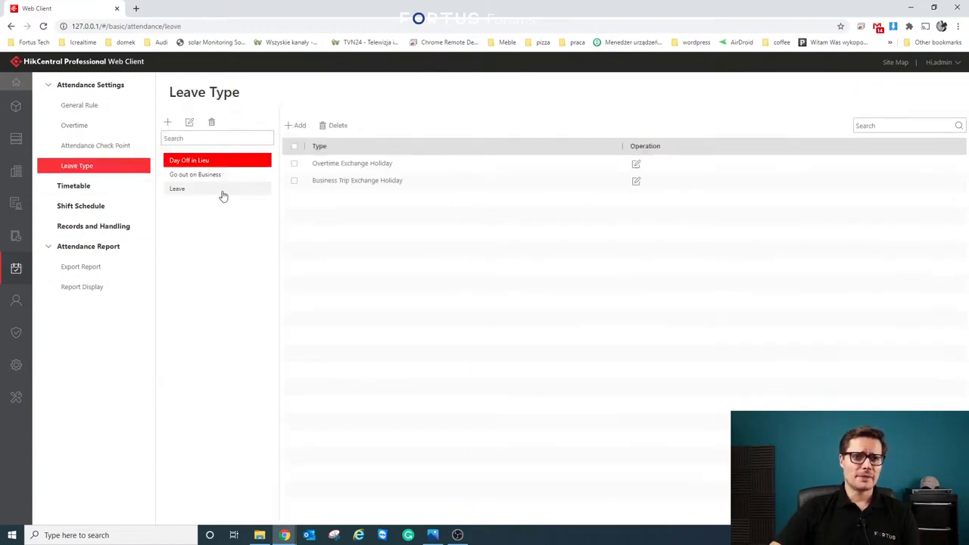
pyautogui.click(198, 176)
pyautogui.click(188, 188)
pyautogui.click(206, 175)
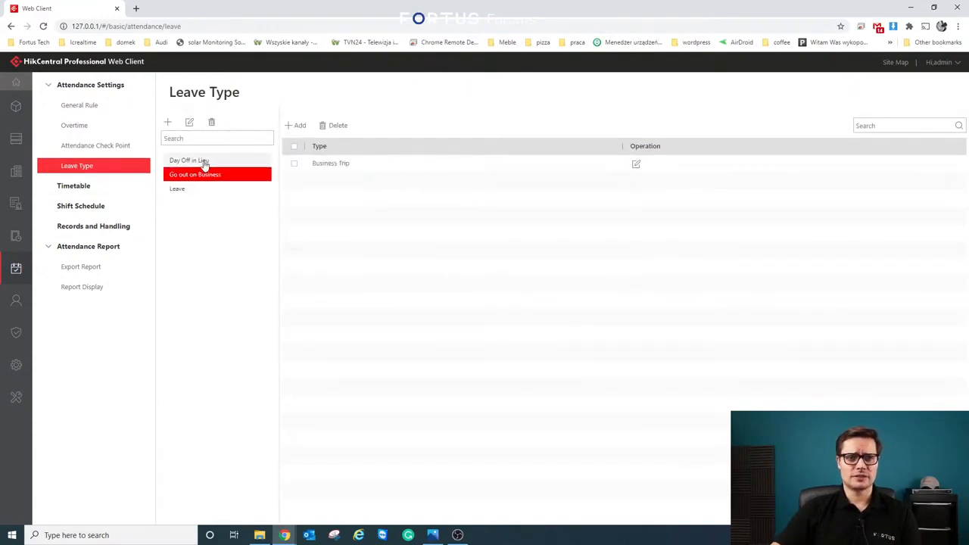
pyautogui.click(202, 161)
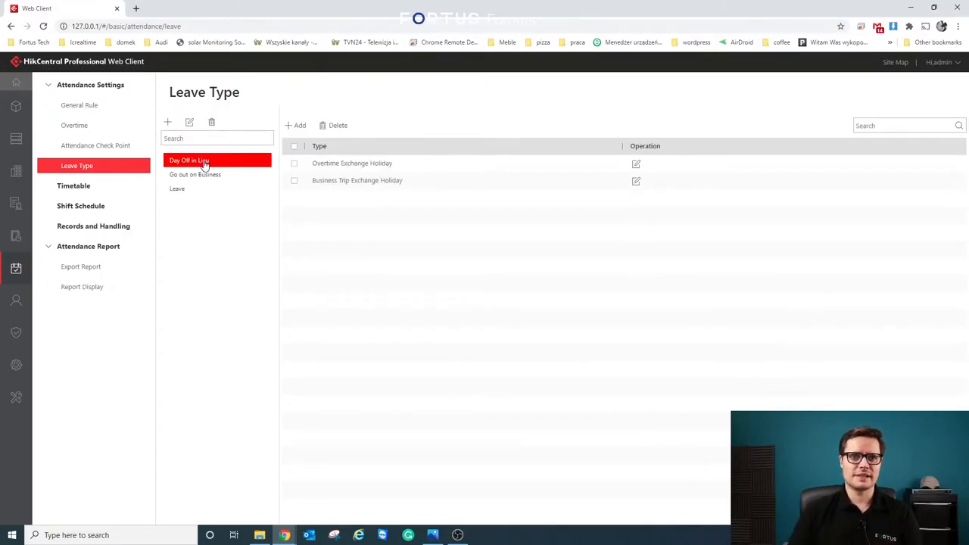
pyautogui.click(196, 175)
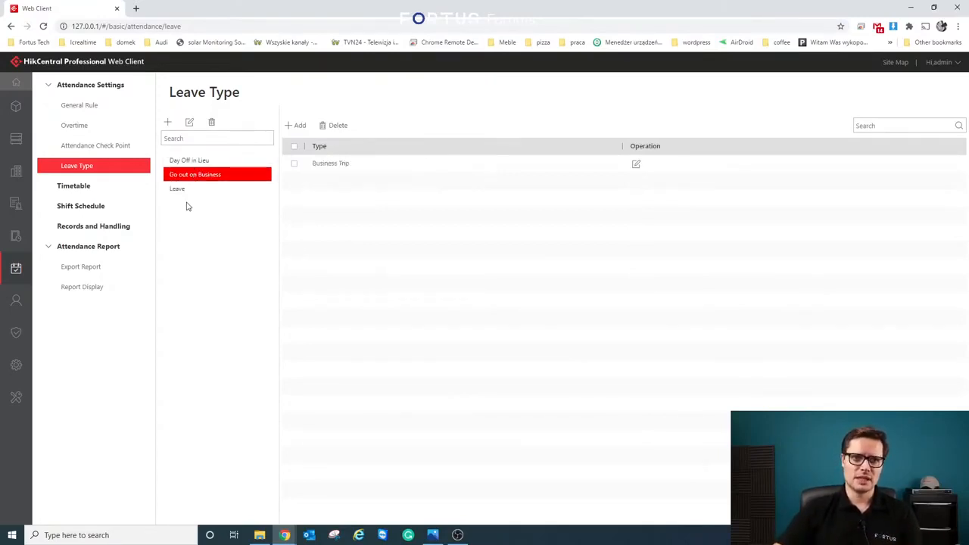
pyautogui.click(193, 160)
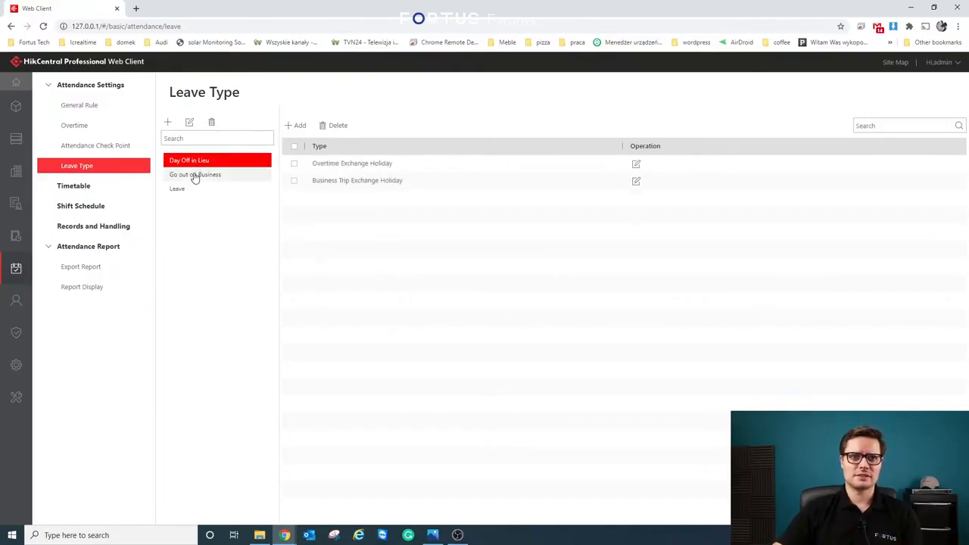
pyautogui.click(179, 188)
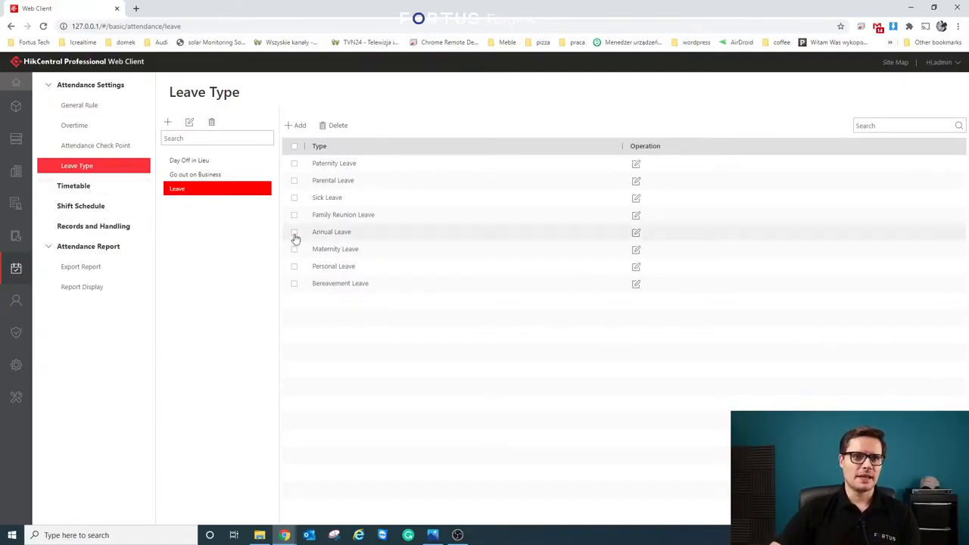
pyautogui.click(210, 161)
pyautogui.click(209, 175)
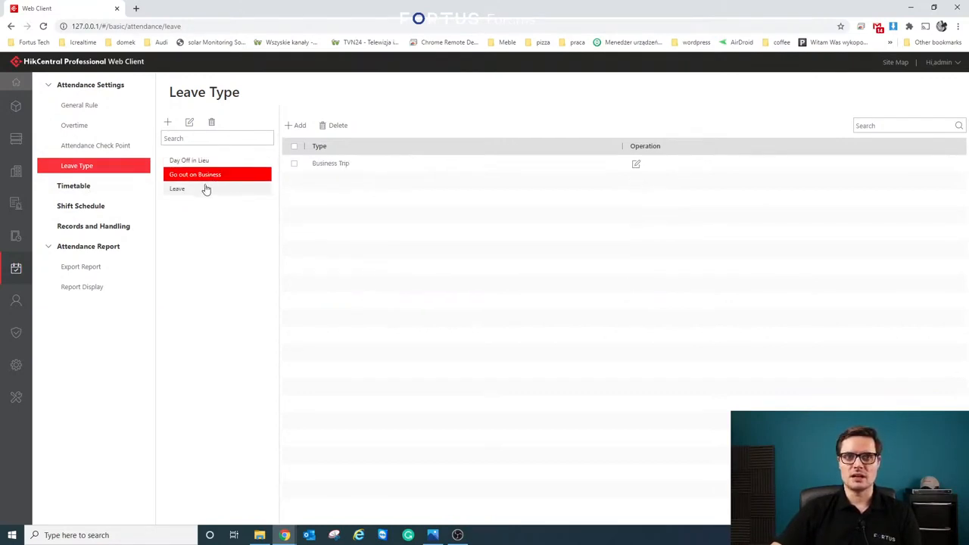
pyautogui.click(205, 189)
pyautogui.click(205, 174)
pyautogui.click(205, 161)
# Step: Examine the settings of the Example - Man-Hour Shift Timetable and return to the timetable list
pyautogui.click(95, 187)
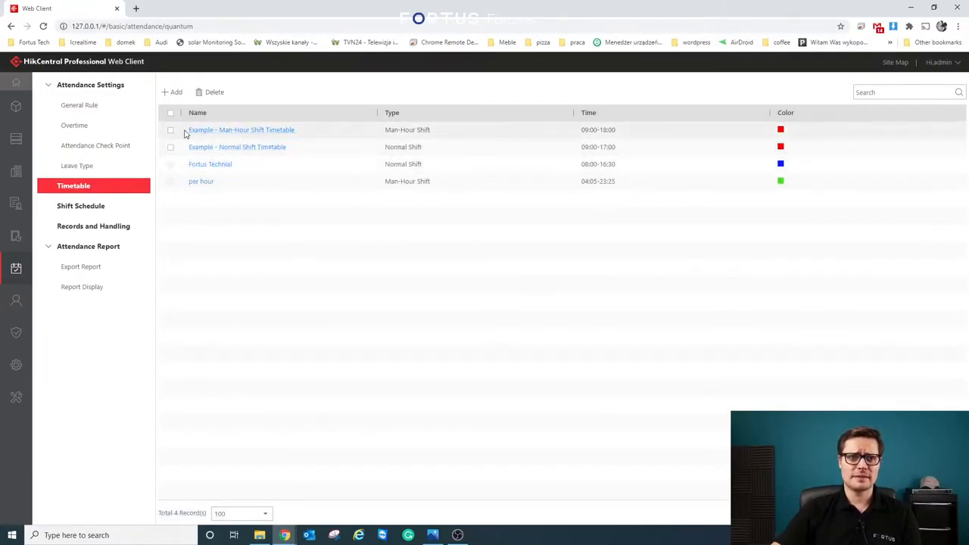
pyautogui.click(241, 131)
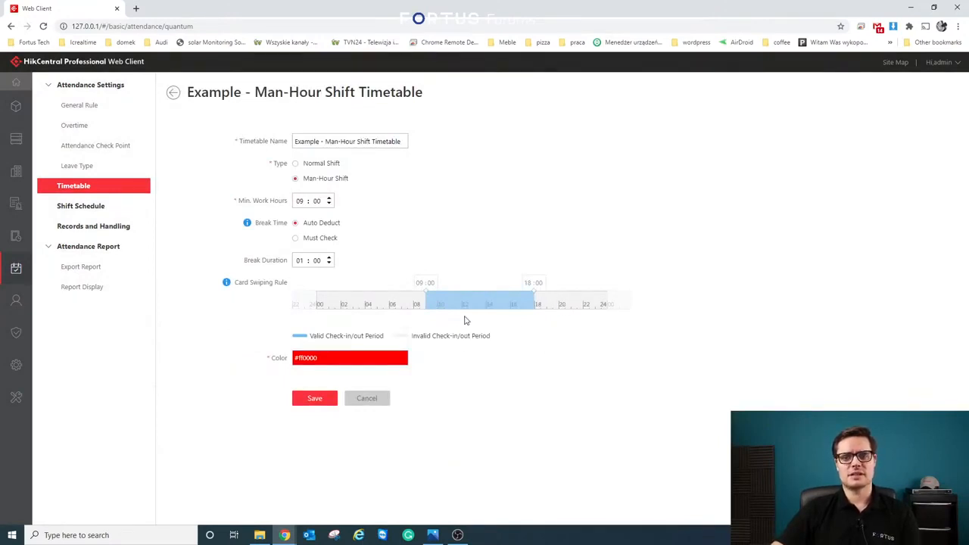
pyautogui.click(173, 92)
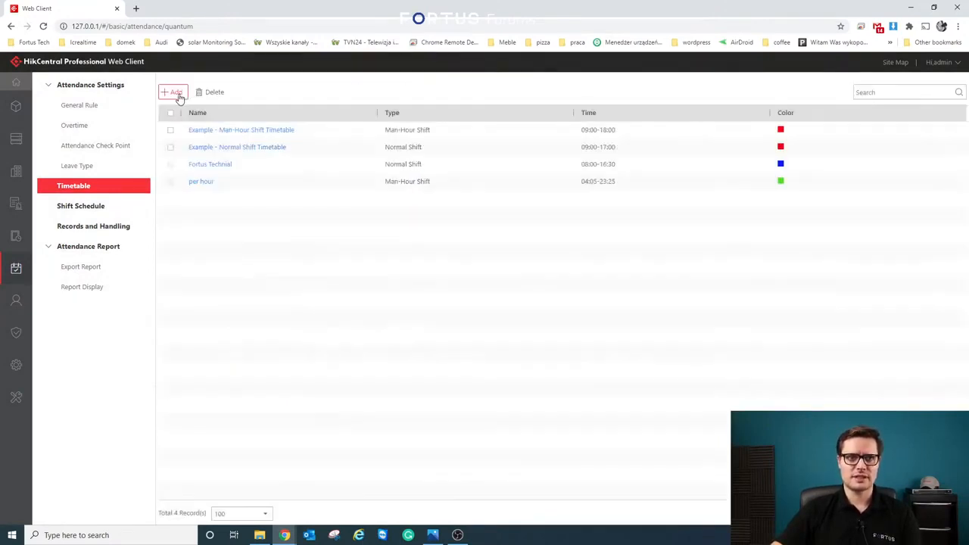
# Step: Examine the Example - Normal Shift Timetable, including its break duration, card swiping rule and colour settings
pyautogui.click(245, 148)
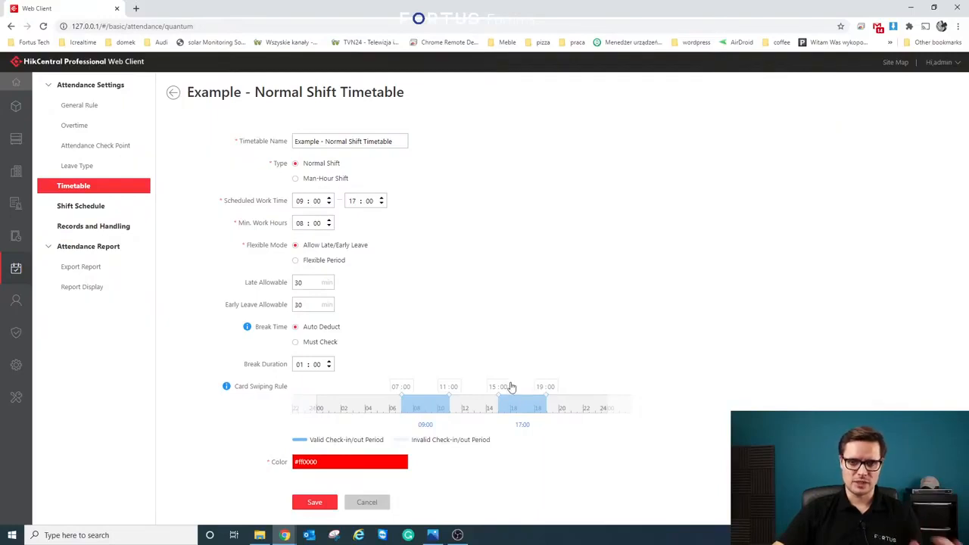
pyautogui.click(304, 364)
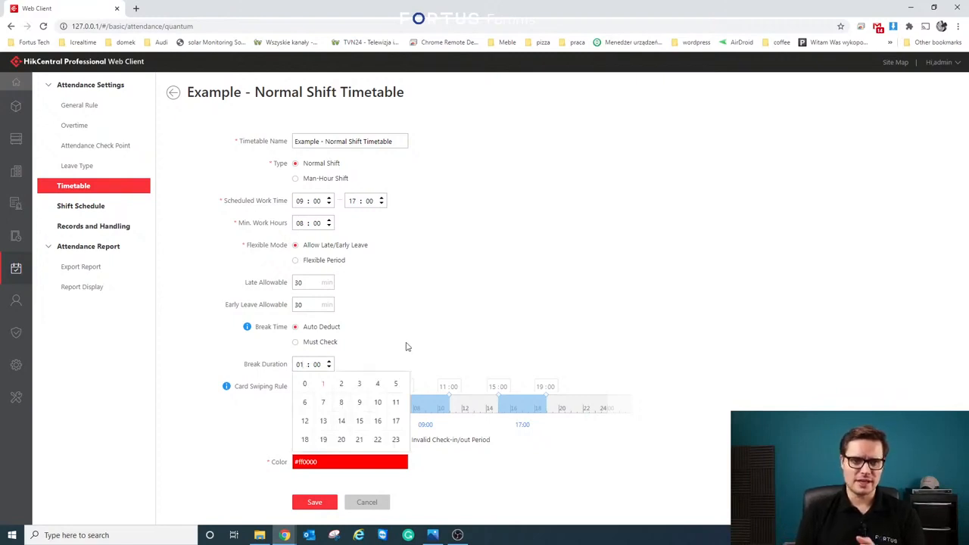
pyautogui.click(418, 319)
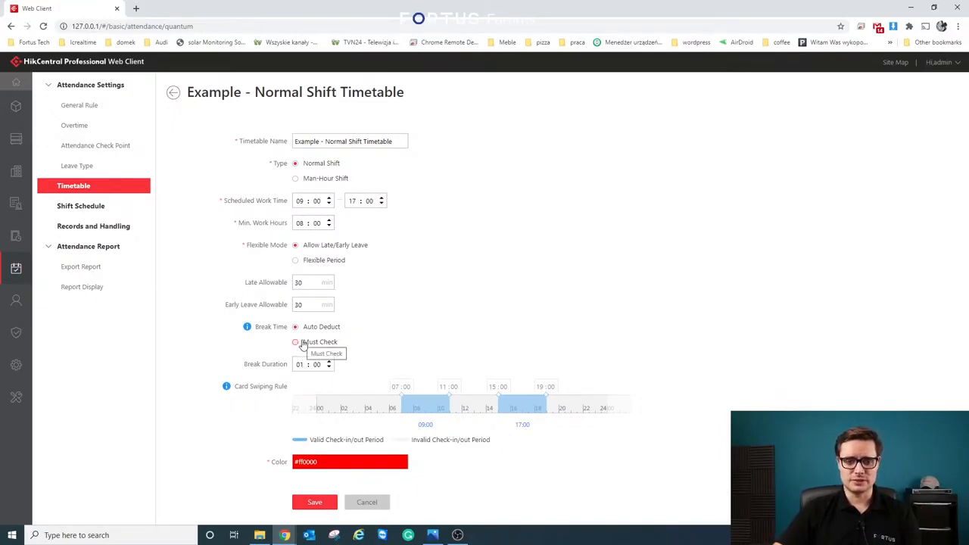
pyautogui.click(380, 465)
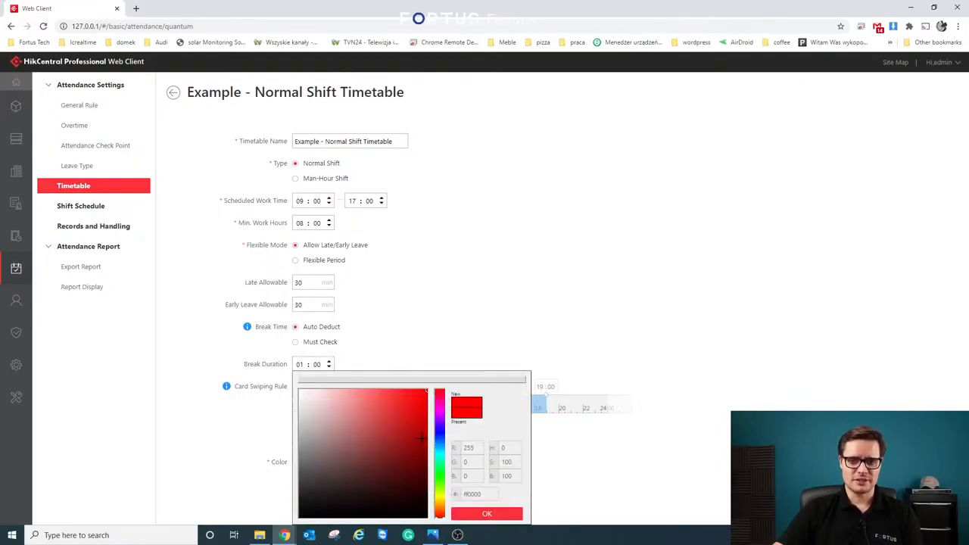
pyautogui.click(362, 457)
pyautogui.click(551, 473)
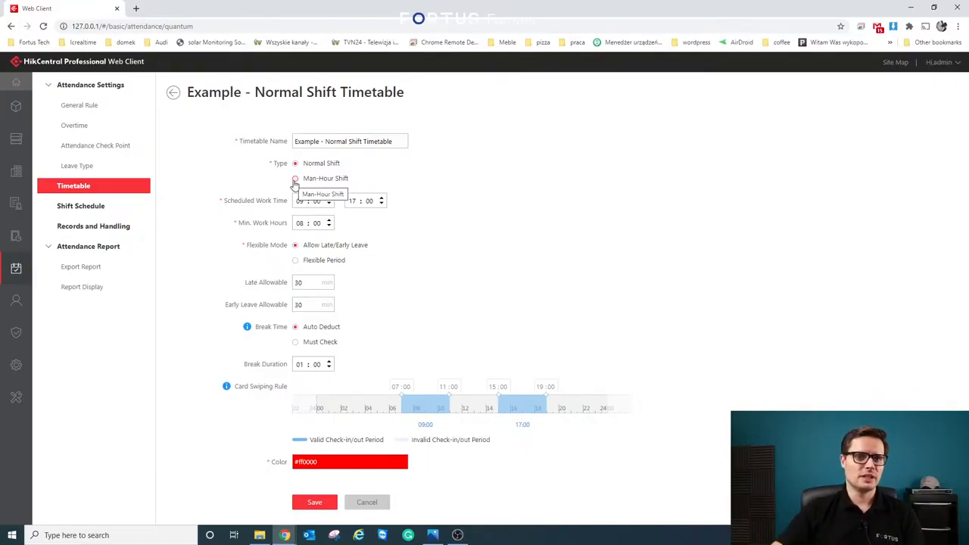
# Step: Expand the Fortus Forums Shift schedule and inspect the timetable details of its weekday work hours
pyautogui.click(117, 209)
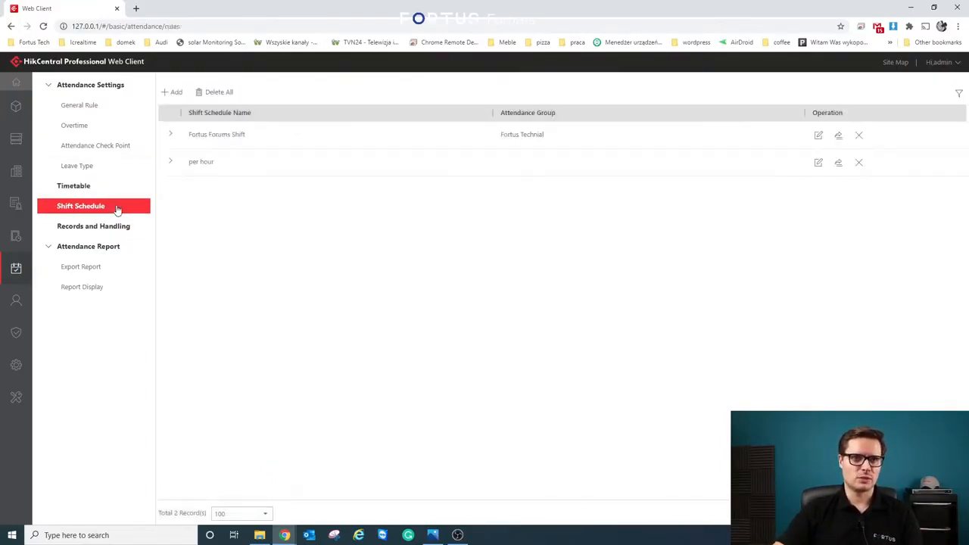
pyautogui.click(170, 137)
pyautogui.moveTo(453, 284)
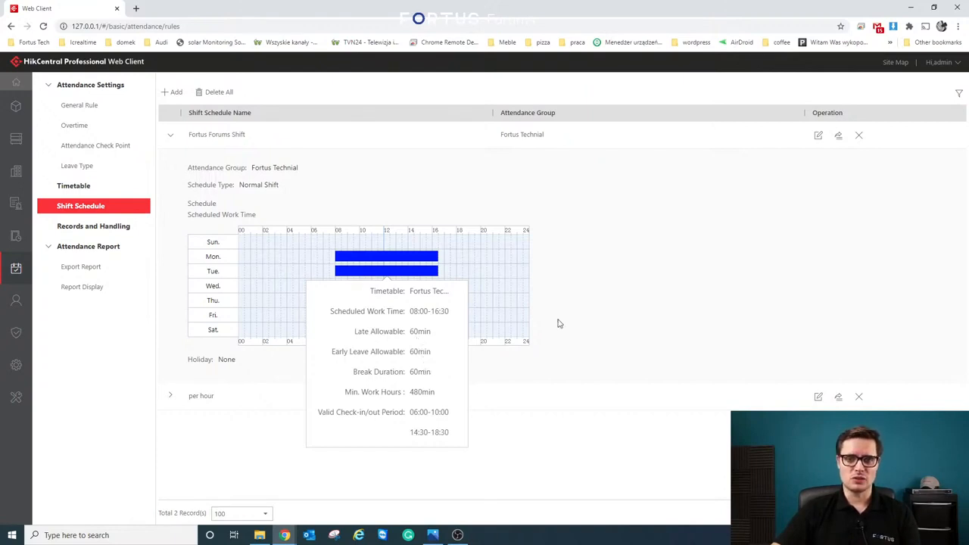
# Step: Set the time period filter of the attendance records to Weekly in Records and Handling
pyautogui.click(104, 227)
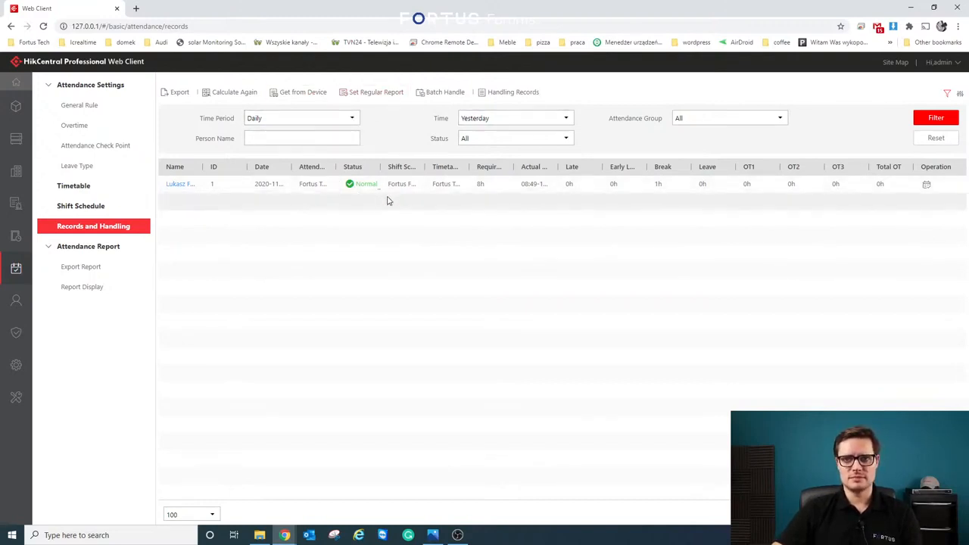
pyautogui.click(346, 119)
pyautogui.click(283, 147)
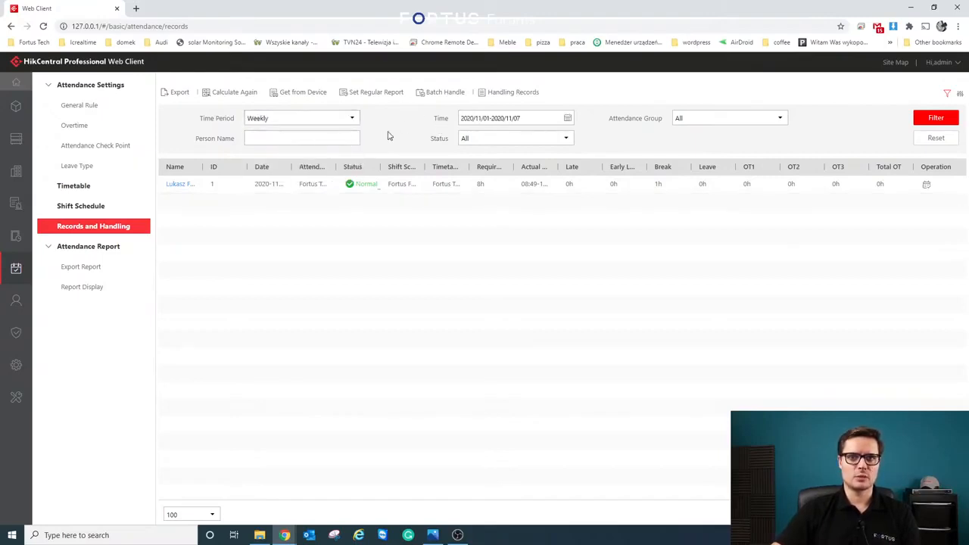
# Step: Retrieve the attendance records from the devices in the FT area
pyautogui.click(298, 94)
pyautogui.click(297, 135)
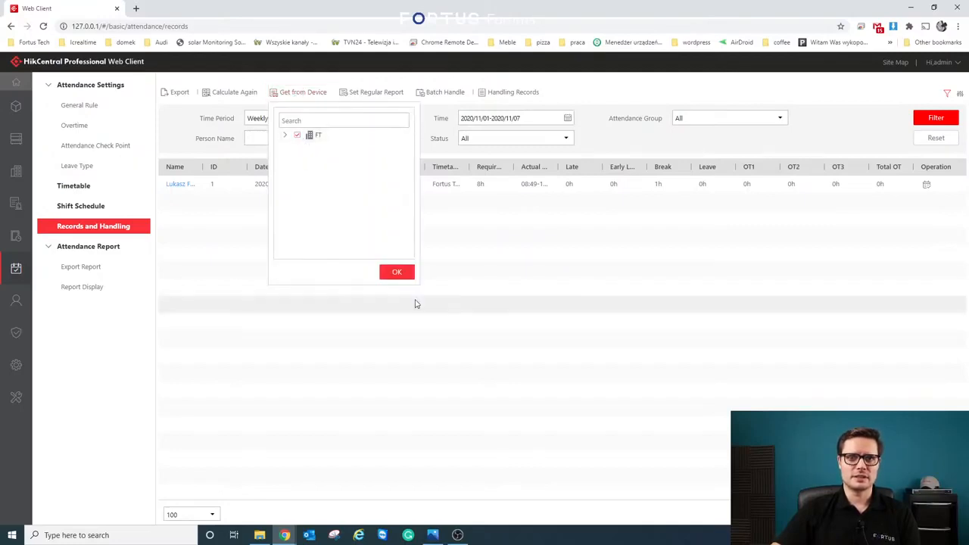
pyautogui.click(397, 272)
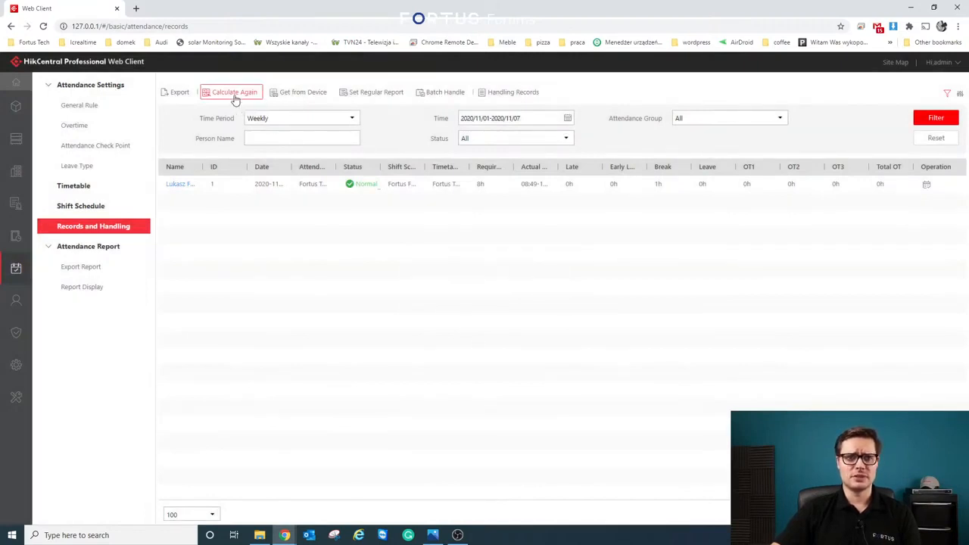
# Step: Recalculate the attendance results of all persons for the time period 2020/10/30-2020/11/03
pyautogui.click(234, 96)
pyautogui.moveTo(433, 115); pyautogui.dragTo(630, 109)
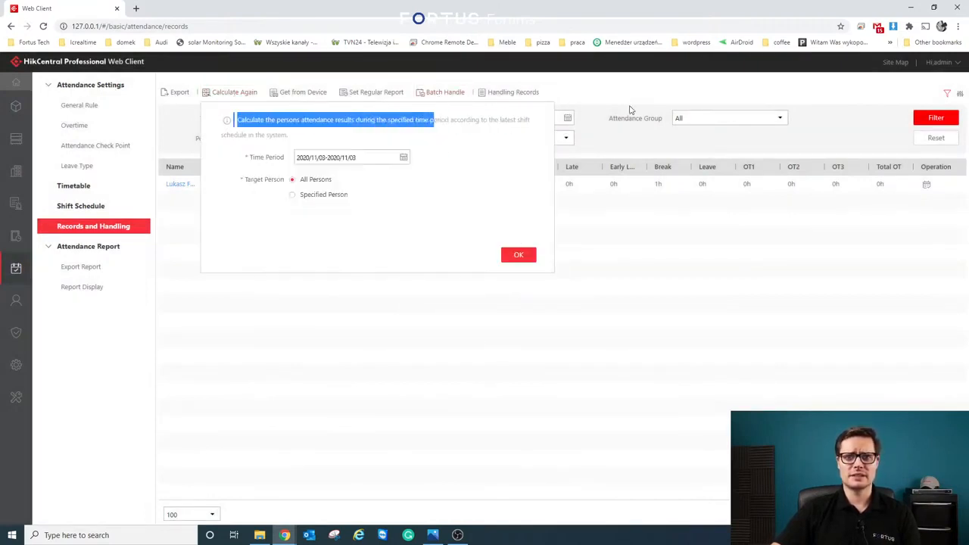
pyautogui.click(630, 110)
pyautogui.click(228, 94)
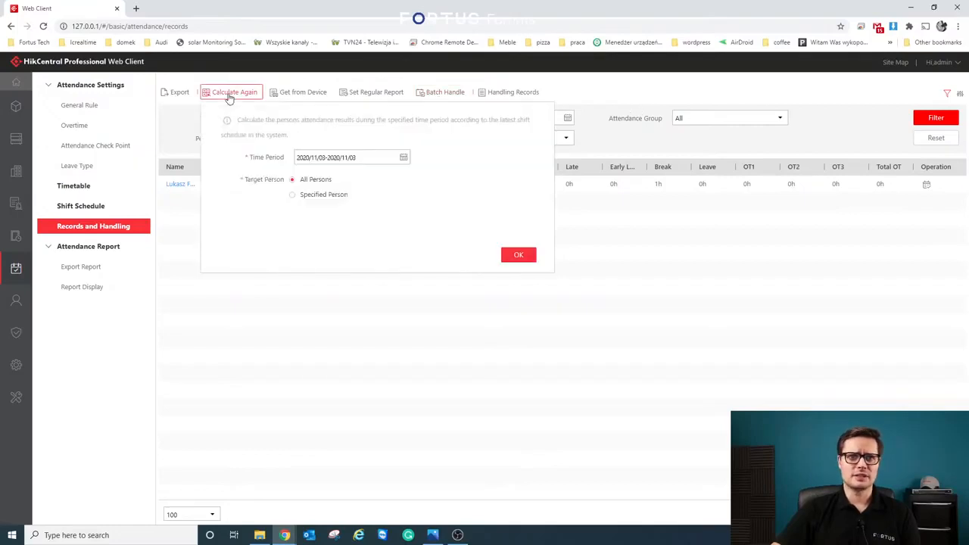
pyautogui.click(403, 158)
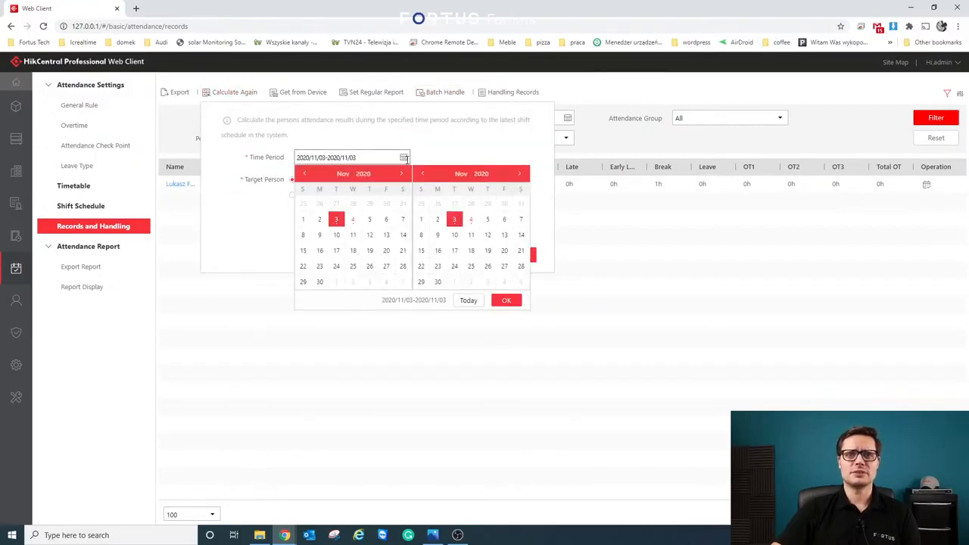
pyautogui.click(386, 265)
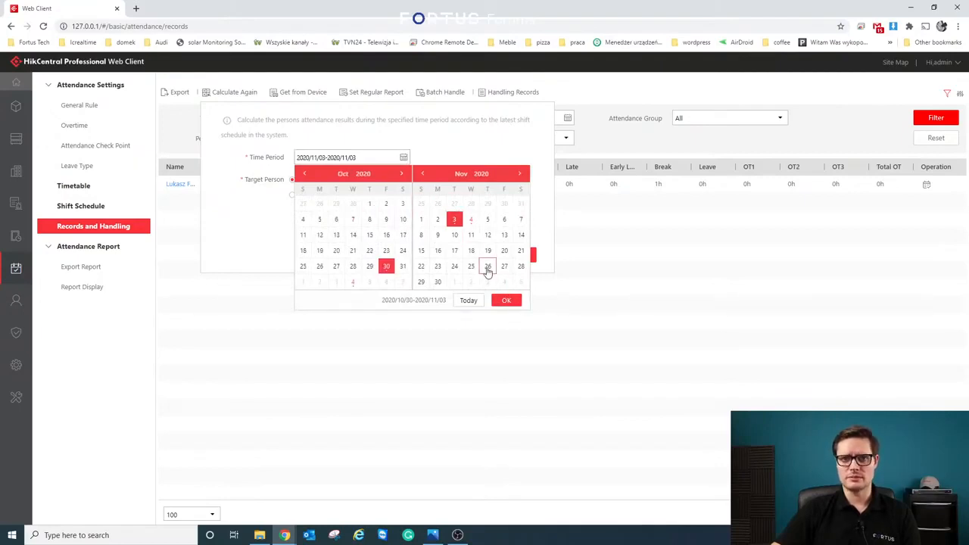
pyautogui.click(508, 302)
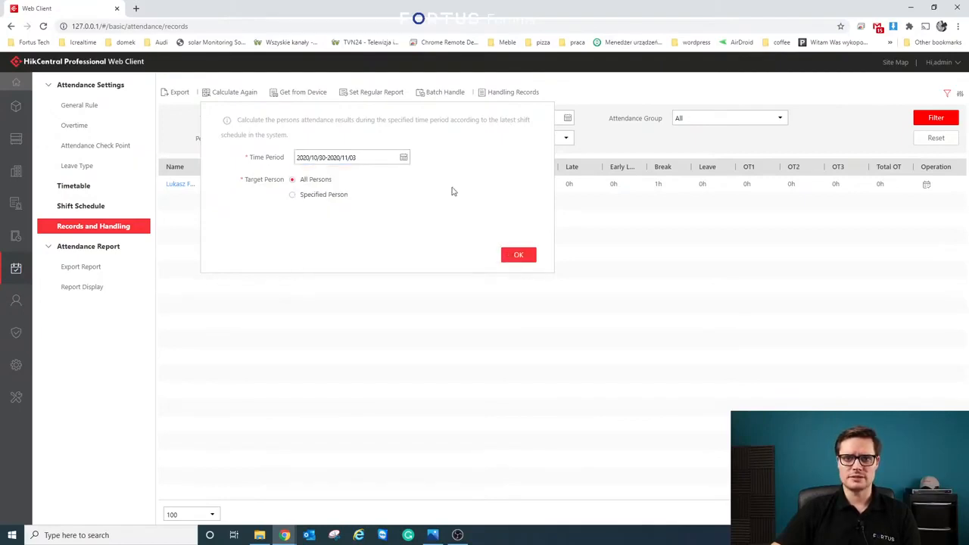
pyautogui.click(528, 258)
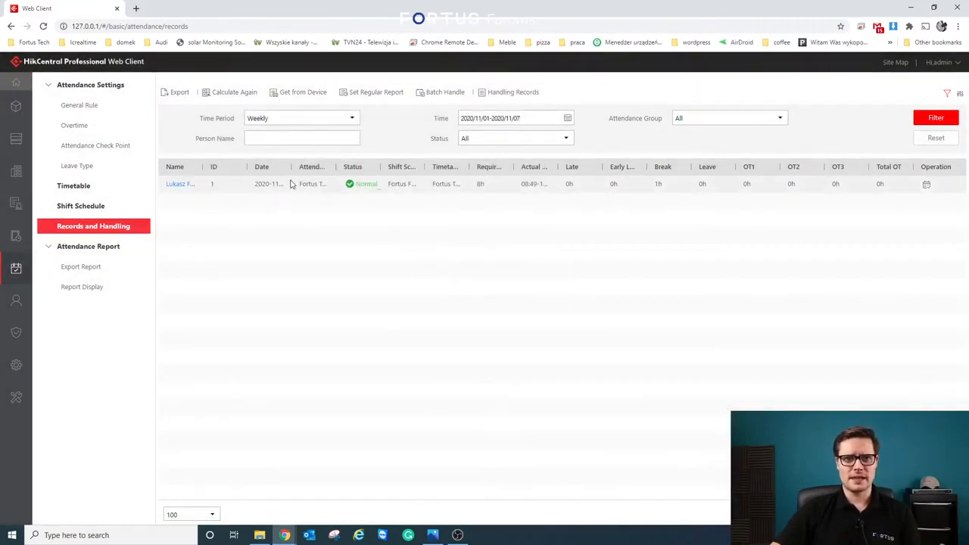
# Step: Examine the options for adding a regular attendance report, including its target, type, time and email template, and return to the records
pyautogui.click(370, 99)
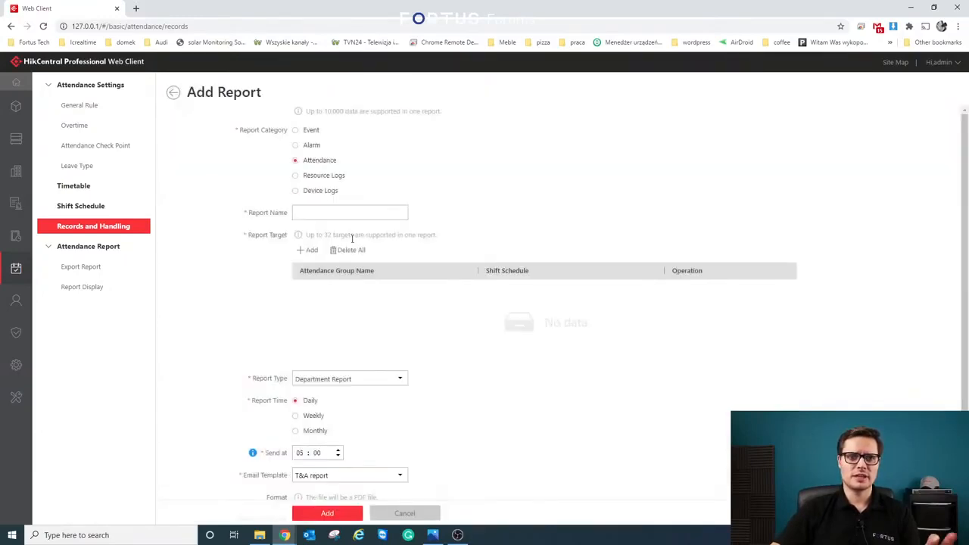
pyautogui.scroll(-1, 255, 306)
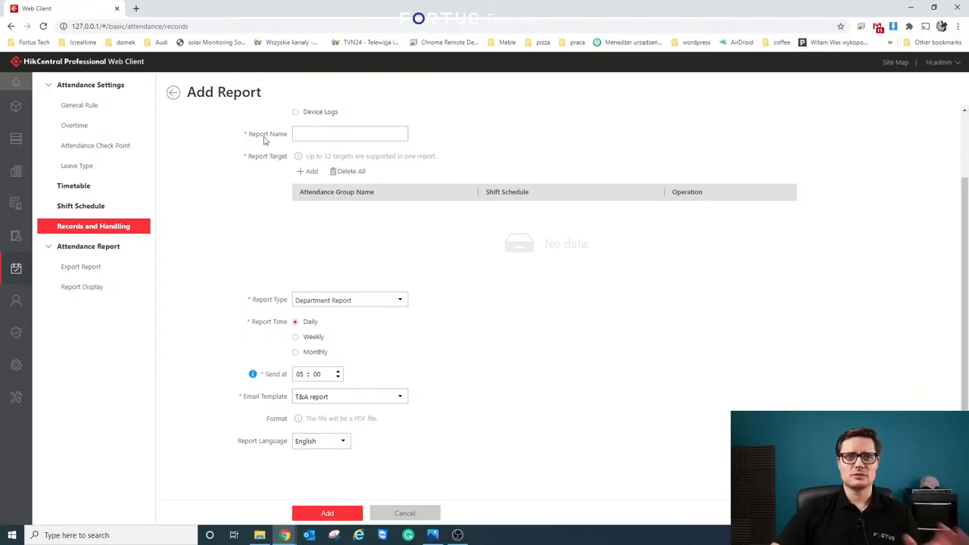
pyautogui.click(173, 93)
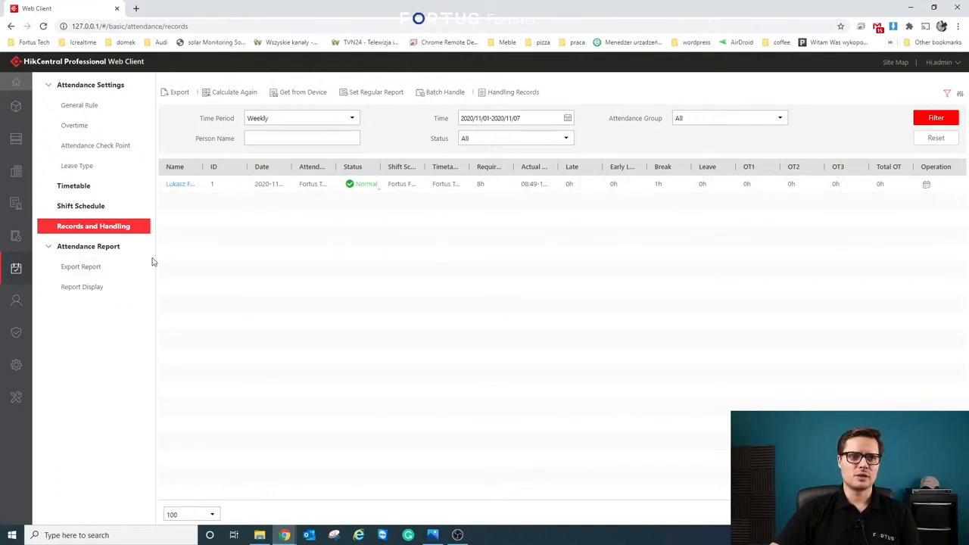
# Step: Set up a Normal Attendance Department Report export for all attendance groups covering 2020/10/27-2020/11/03
pyautogui.click(100, 269)
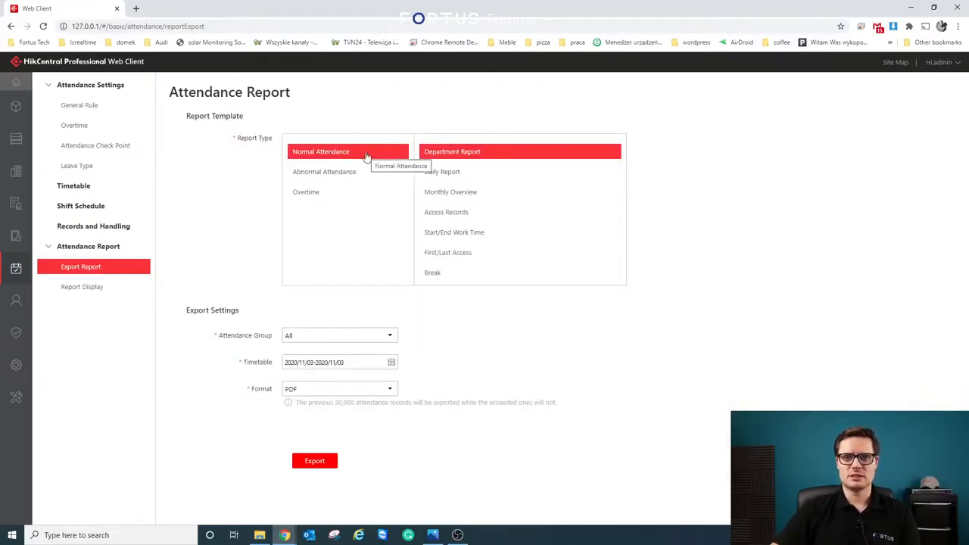
pyautogui.click(320, 337)
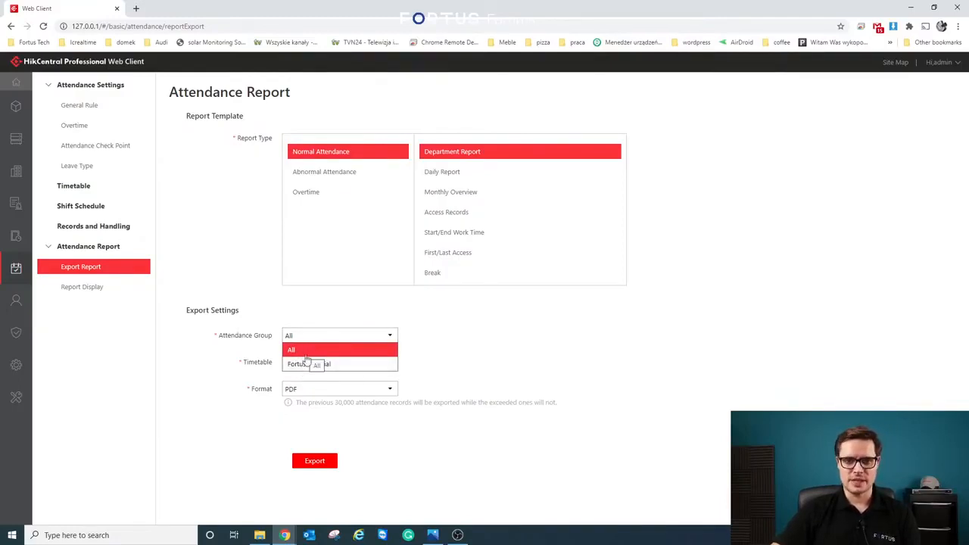
pyautogui.click(391, 348)
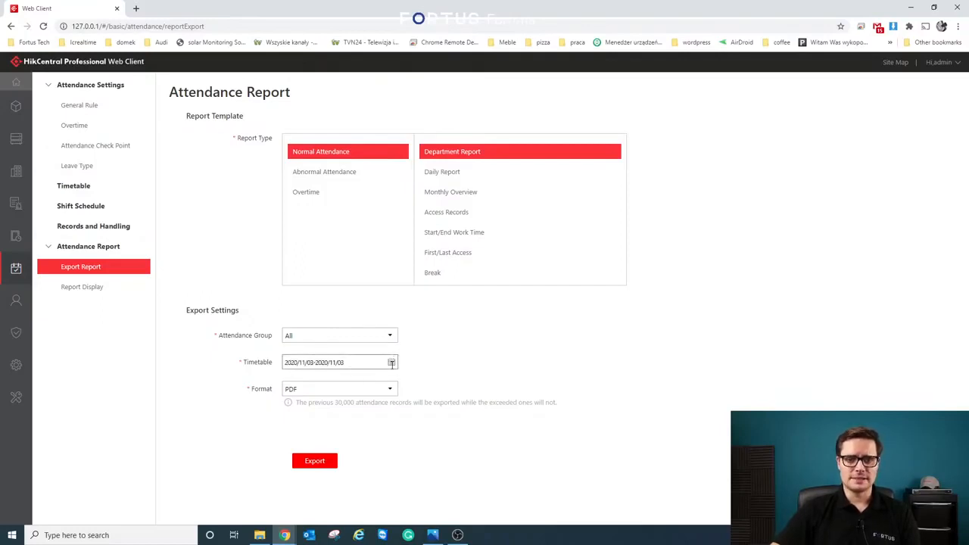
pyautogui.click(390, 362)
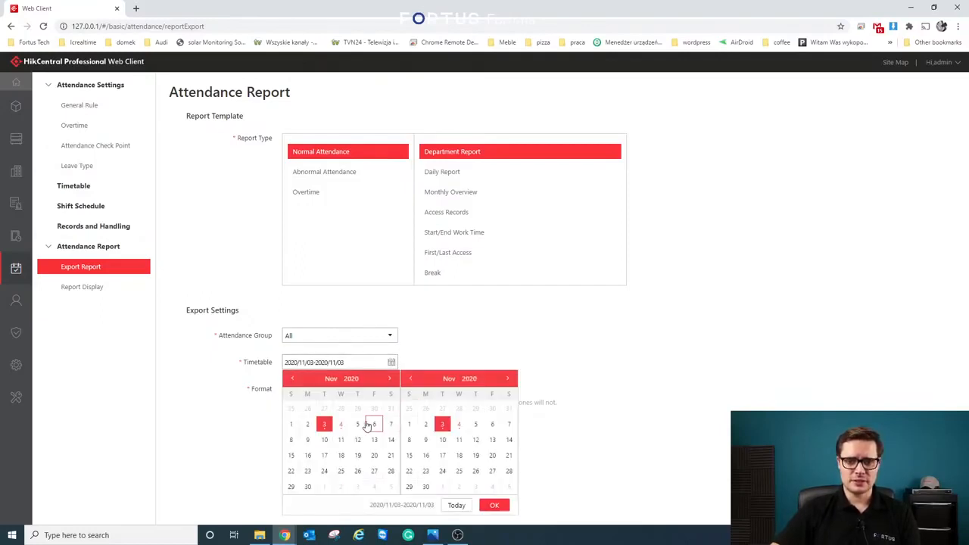
pyautogui.click(324, 408)
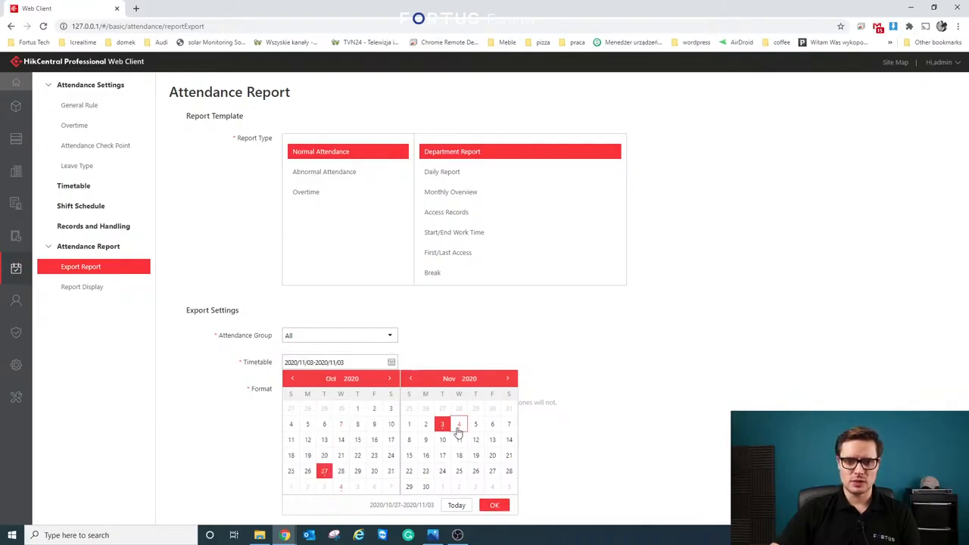
pyautogui.click(498, 506)
# Step: Export the Department Report in PDF format, view the downloaded file and close it
pyautogui.click(330, 388)
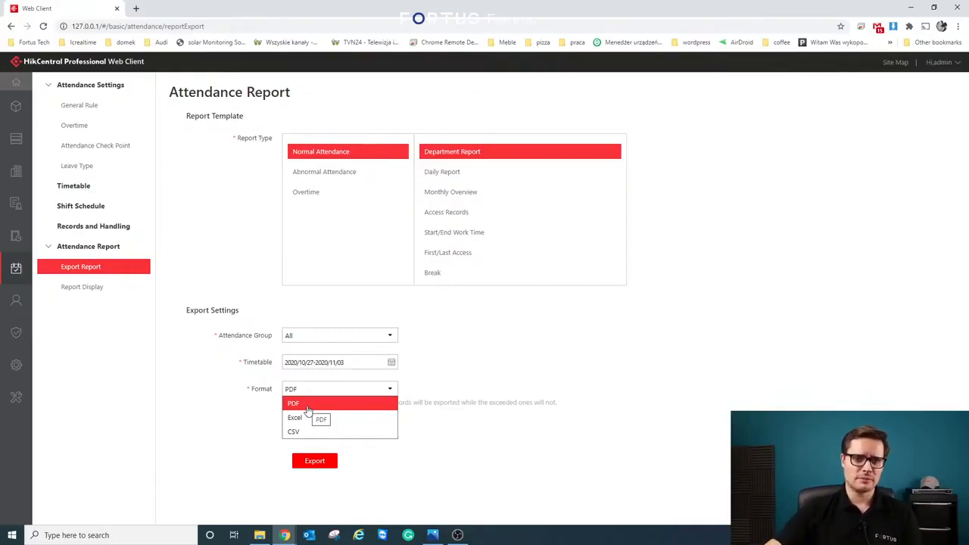
pyautogui.click(370, 454)
pyautogui.click(315, 462)
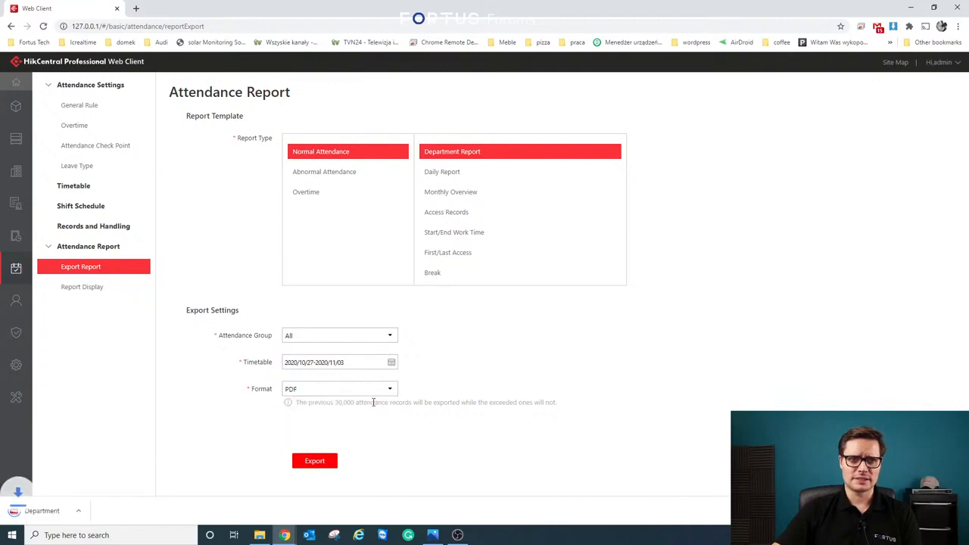
pyautogui.click(30, 515)
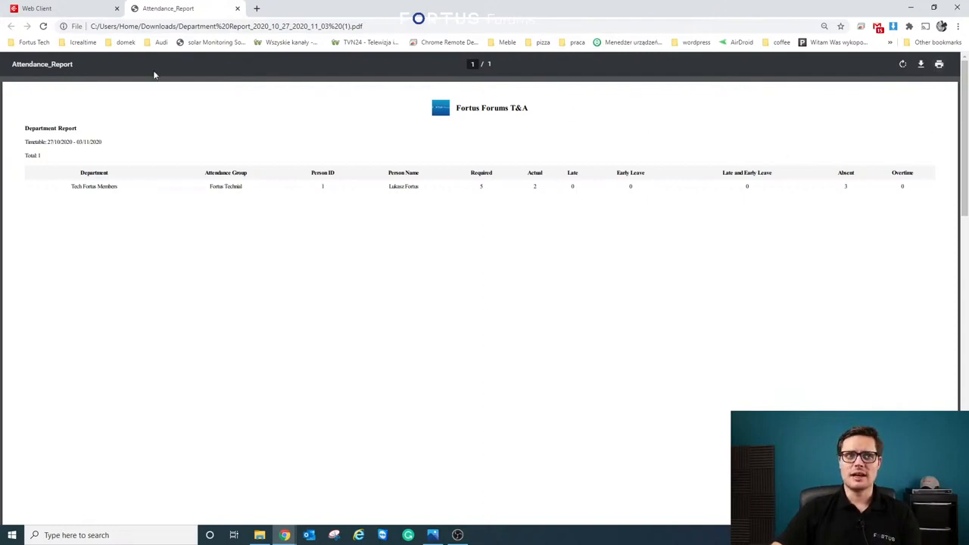
pyautogui.click(236, 8)
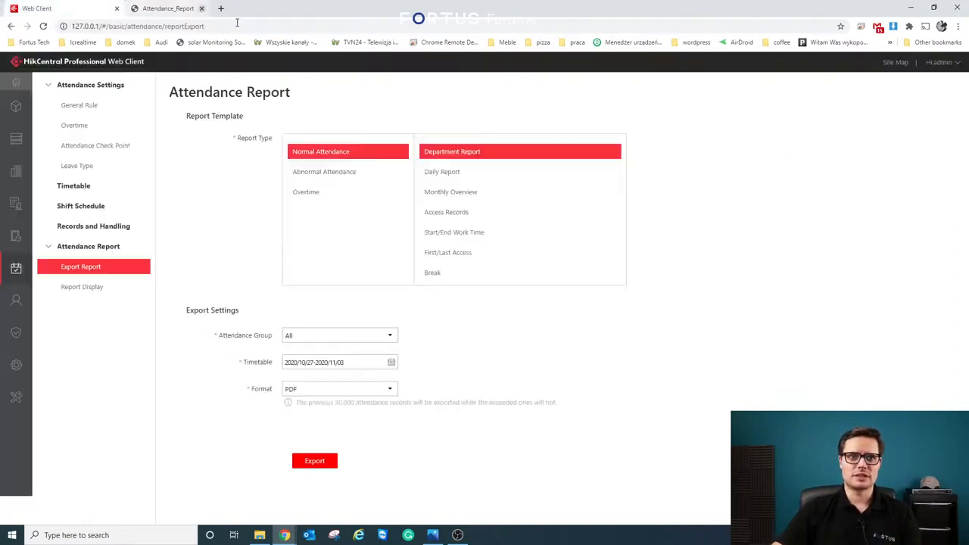
pyautogui.click(349, 338)
pyautogui.click(497, 303)
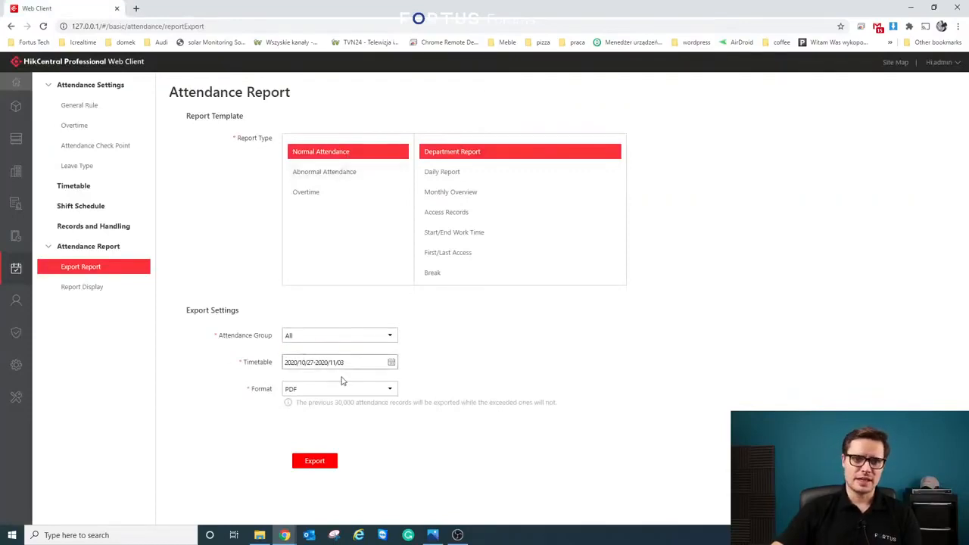
pyautogui.click(387, 336)
pyautogui.click(436, 320)
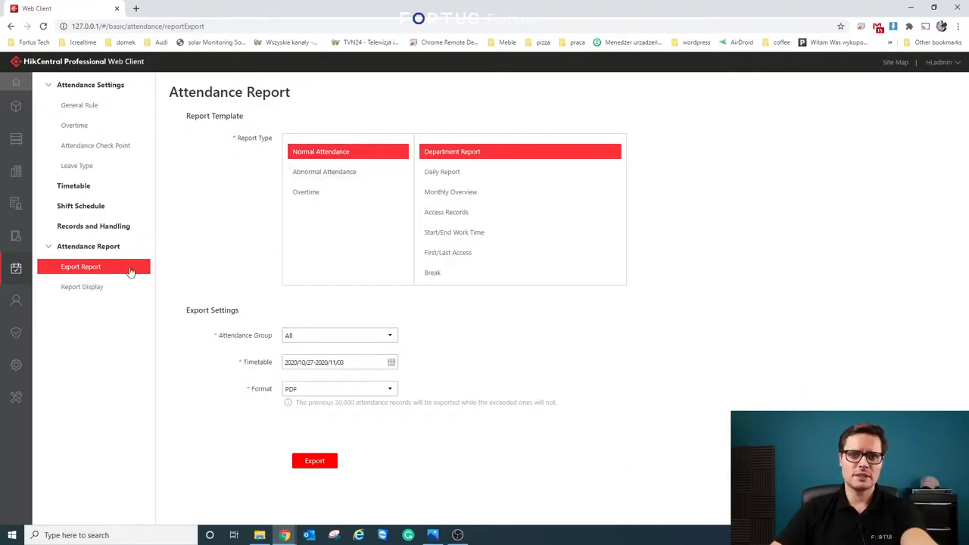
pyautogui.moveTo(591, 6); pyautogui.dragTo(625, 28)
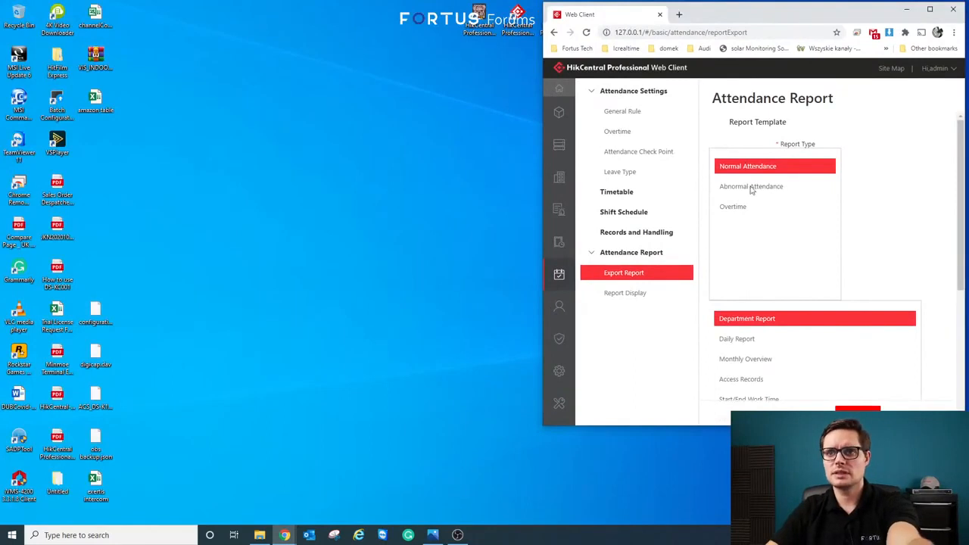
pyautogui.click(641, 298)
pyautogui.moveTo(780, 237); pyautogui.dragTo(669, 20)
pyautogui.click(634, 274)
pyautogui.click(727, 257)
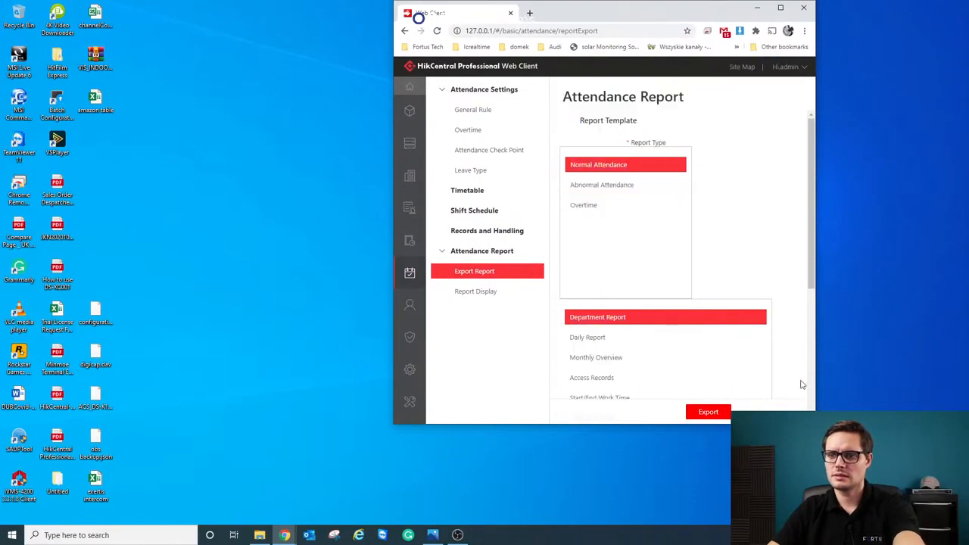
# Step: Export the Daily Report for all persons in the Fortus Technial group for 2020/11/03-2020/11/03 as PDF
pyautogui.scroll(-3, 756, 227)
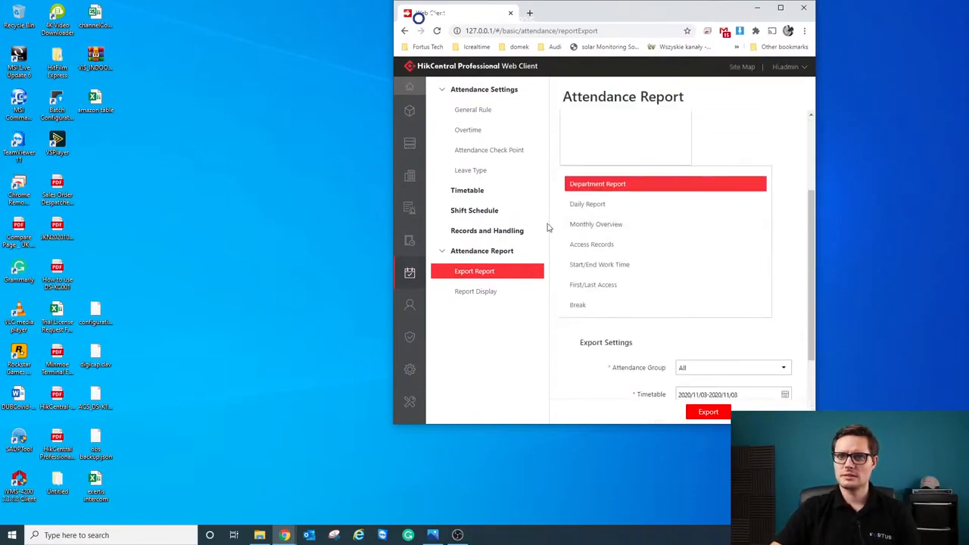
pyautogui.click(605, 204)
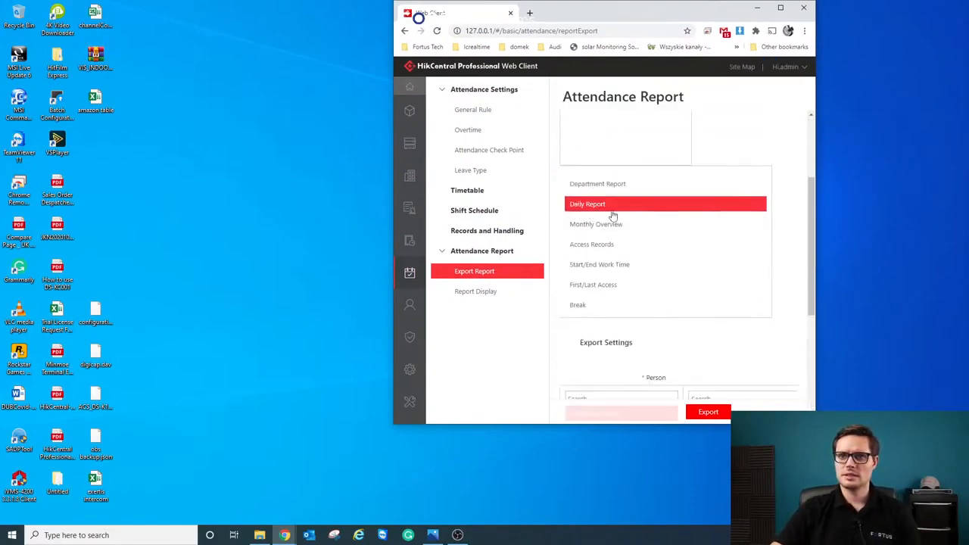
pyautogui.doubleClick(720, 17)
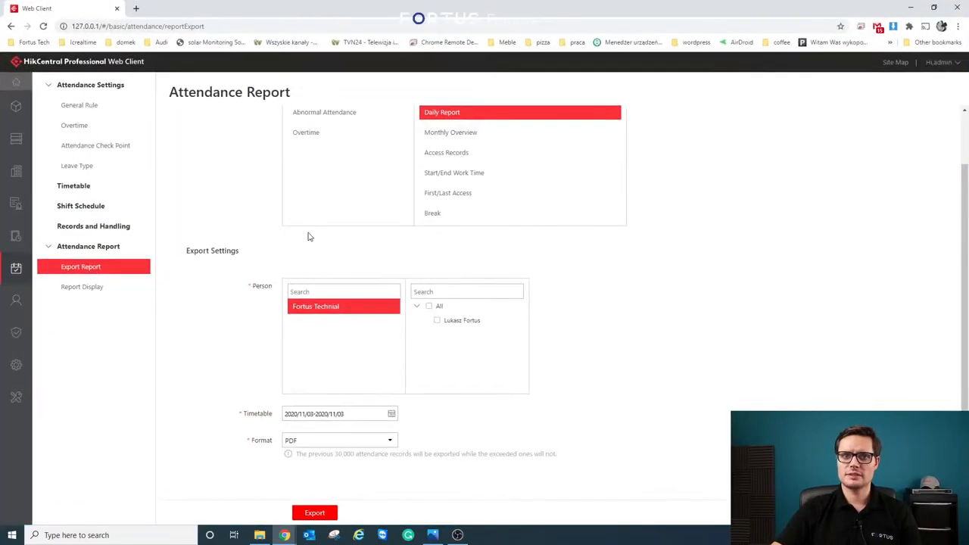
pyautogui.click(429, 306)
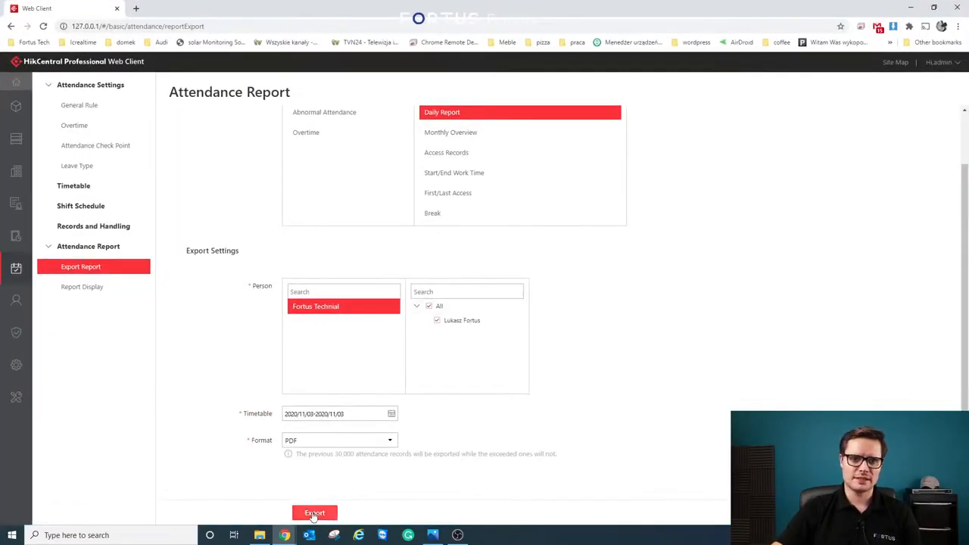
pyautogui.click(314, 514)
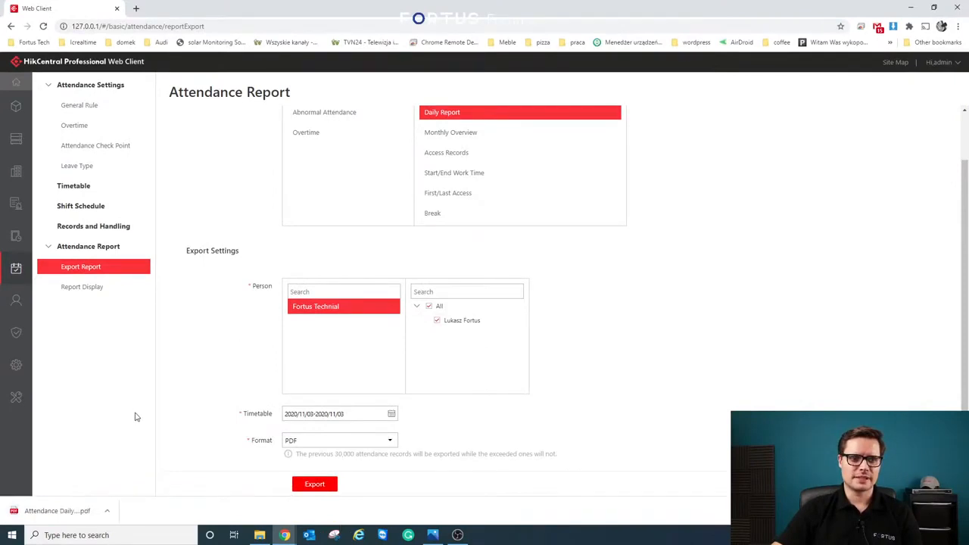
# Step: View the exported daily attendance PDF, check the attendance record times of the listed person and close the file
pyautogui.click(57, 510)
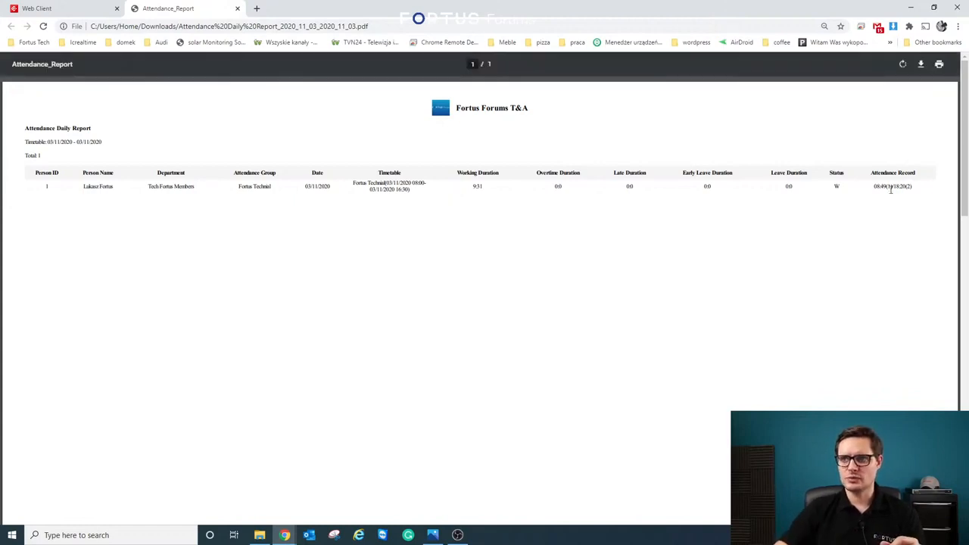
pyautogui.doubleClick(908, 186)
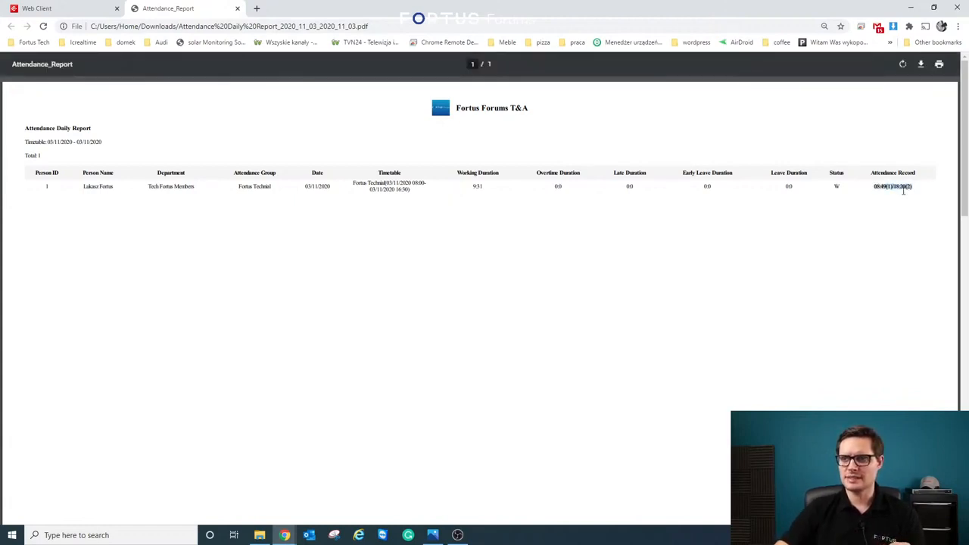
pyautogui.click(897, 187)
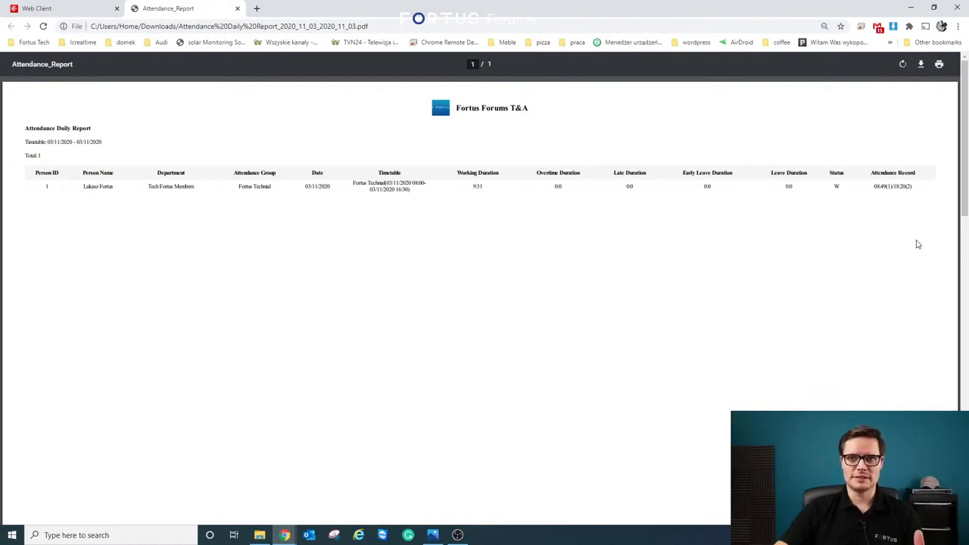
pyautogui.click(237, 8)
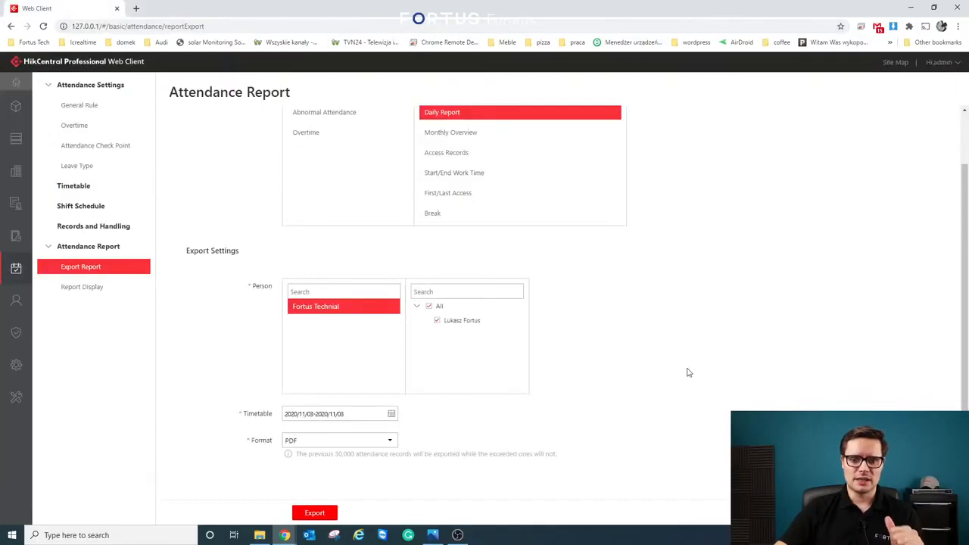
# Step: Review the attendance Report Display settings: company name and logo, date and time format, and marks of different status
pyautogui.click(96, 295)
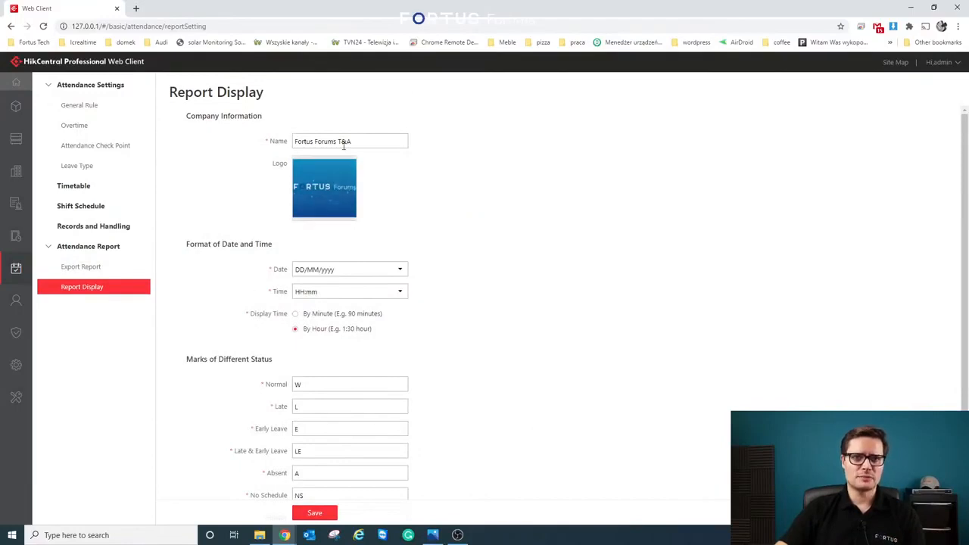
pyautogui.moveTo(303, 174)
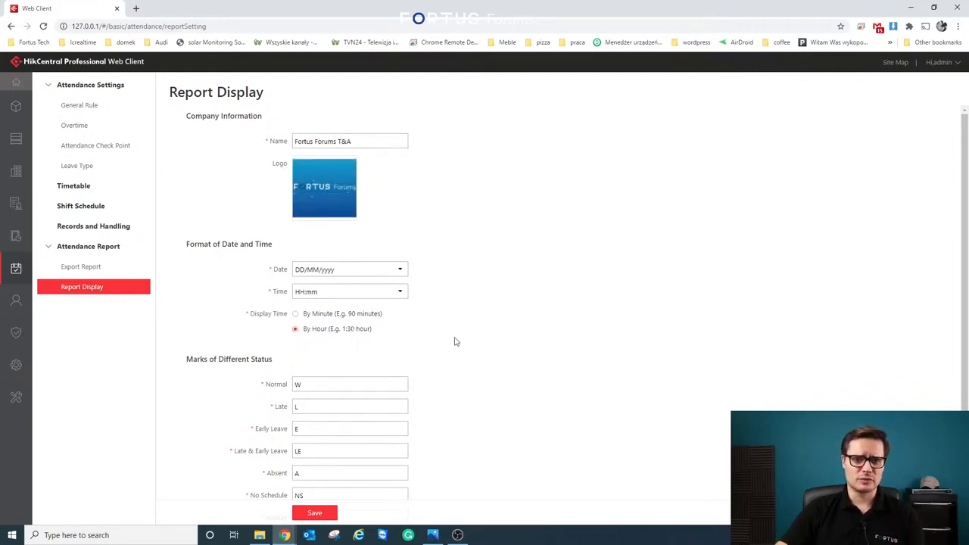
pyautogui.scroll(-1, 338, 374)
pyautogui.click(301, 340)
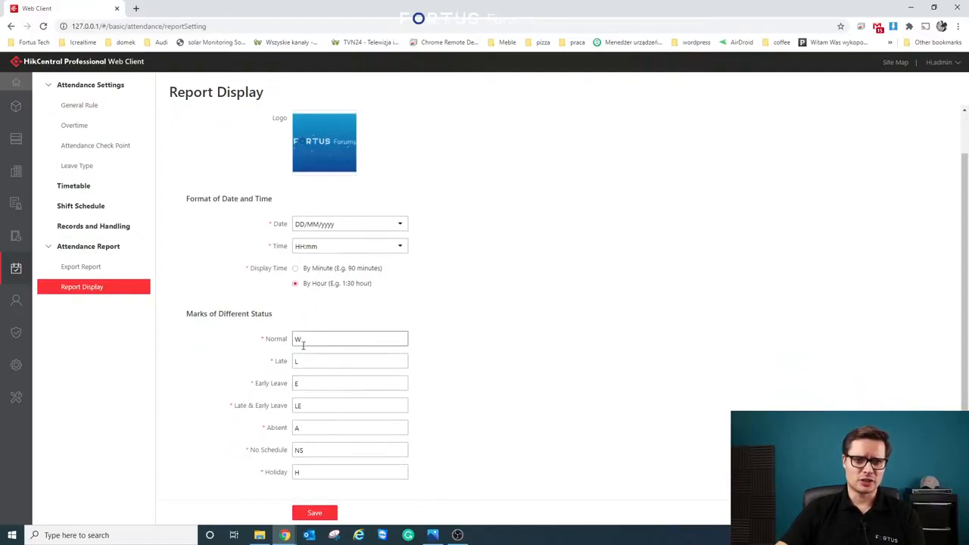
pyautogui.click(324, 362)
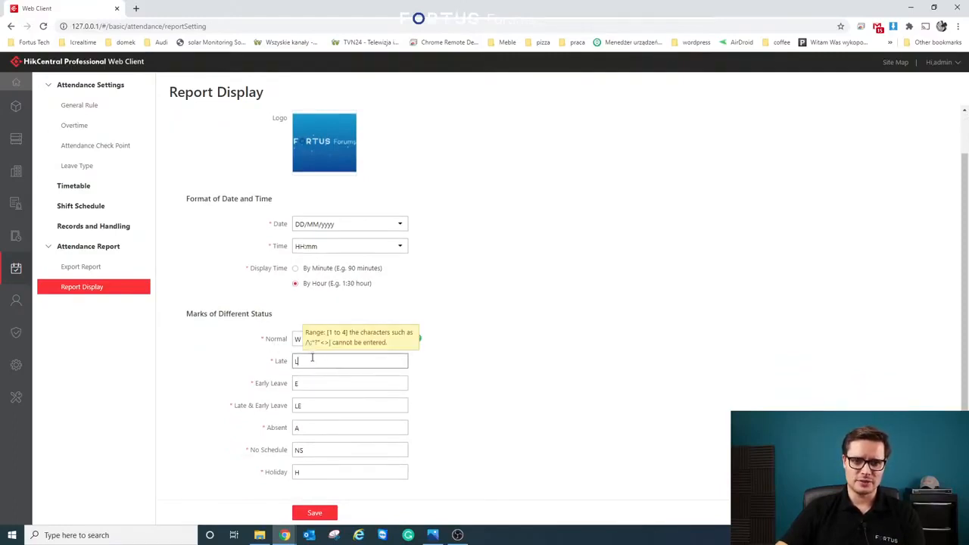
pyautogui.click(263, 347)
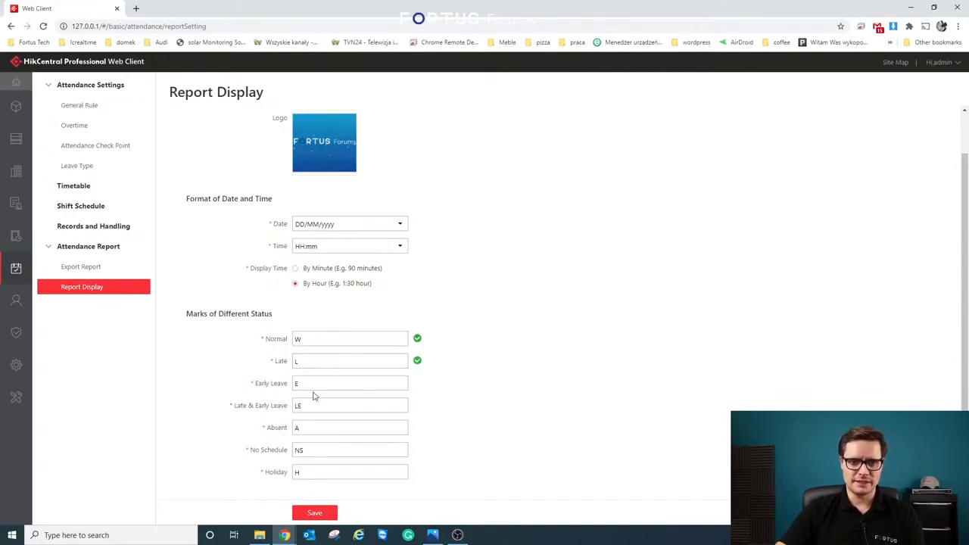
pyautogui.click(303, 384)
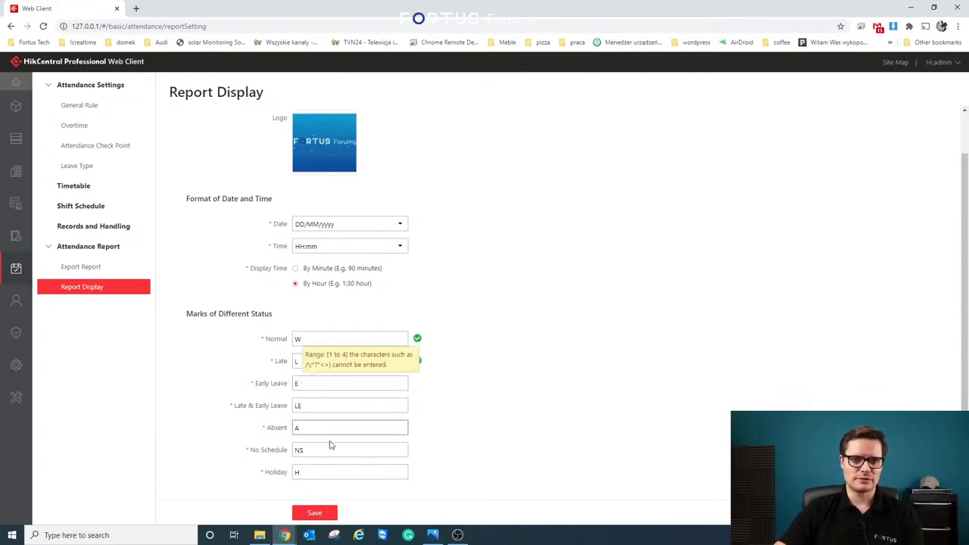
pyautogui.click(249, 339)
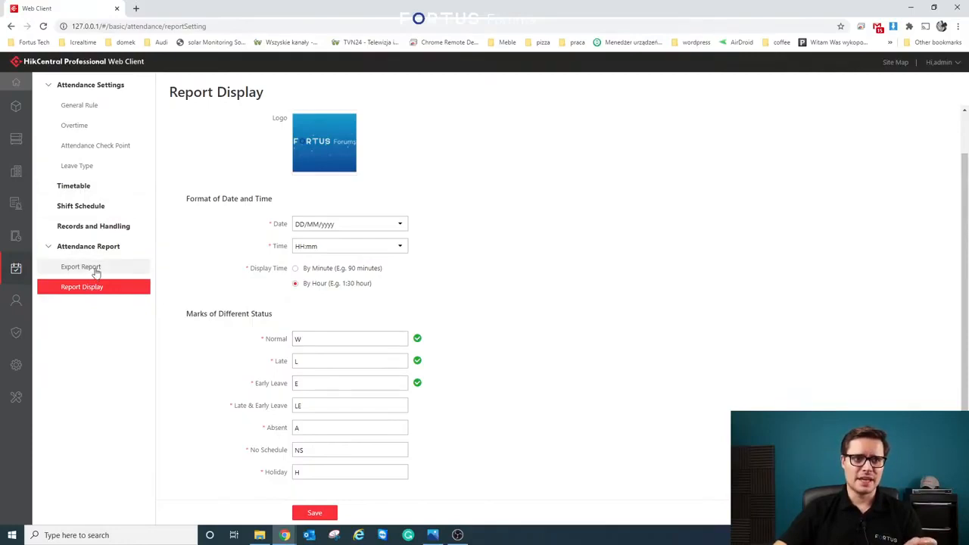
# Step: Check the sender and SMTP server configuration in the system's Email Settings and return to the email template list
pyautogui.click(17, 367)
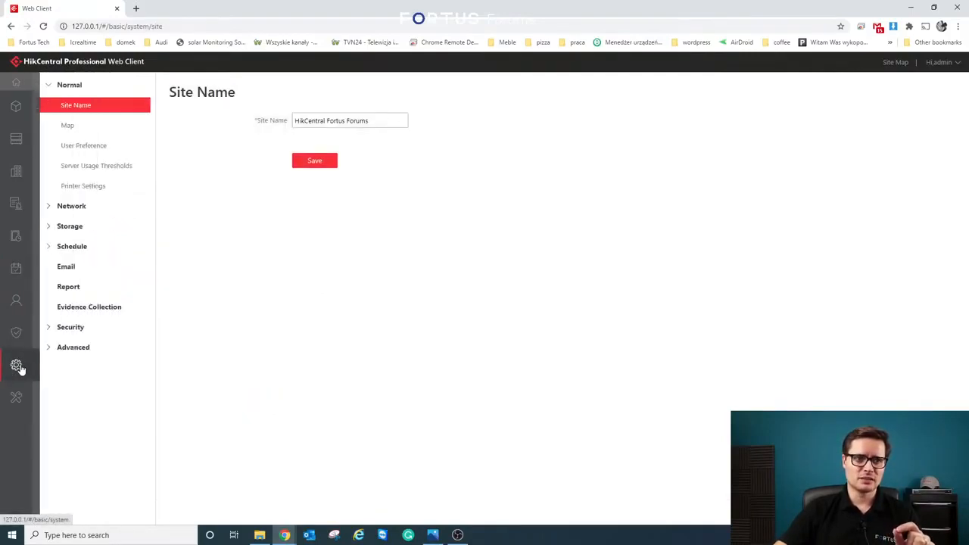
pyautogui.click(67, 269)
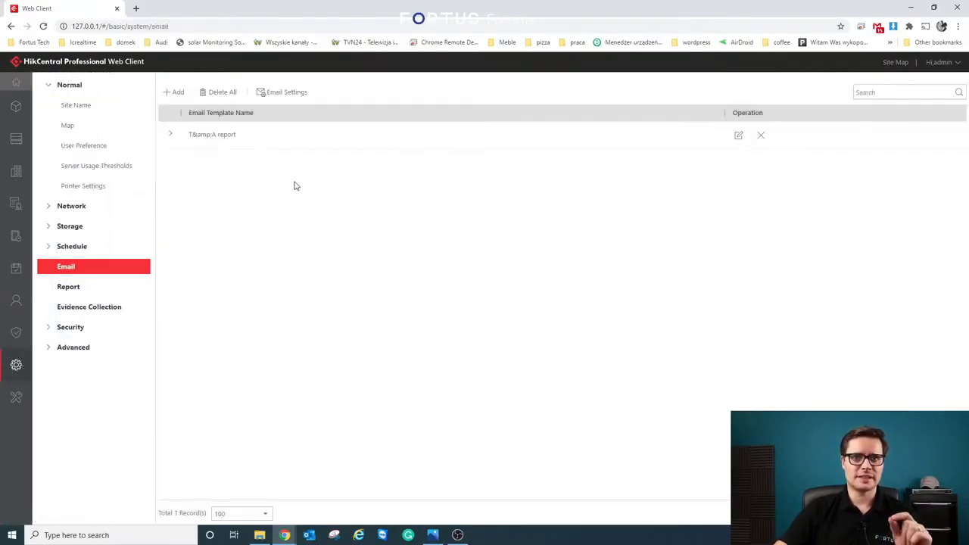
pyautogui.click(283, 95)
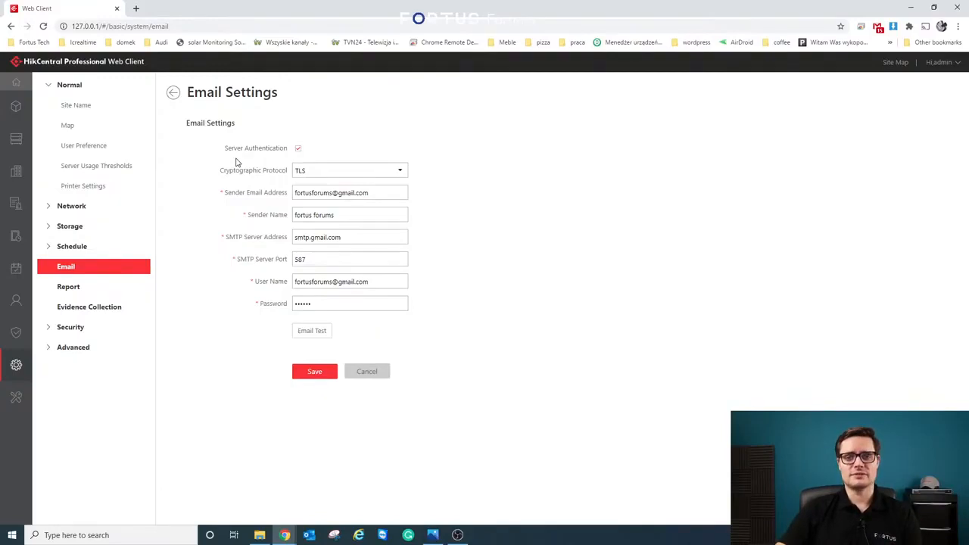
pyautogui.click(172, 93)
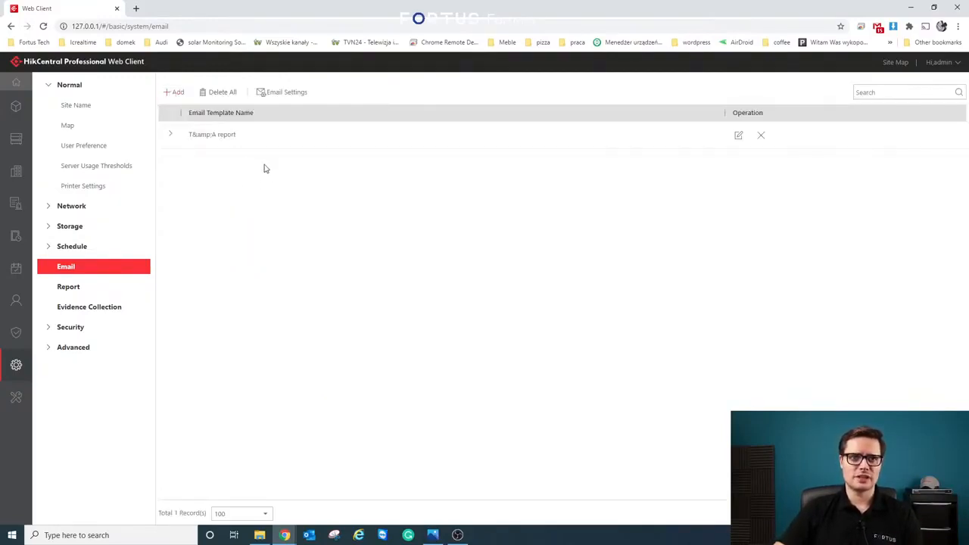
# Step: Open the T&A report email template, examine its recipients, subject, content and attachment options, and go back without saving
pyautogui.click(170, 134)
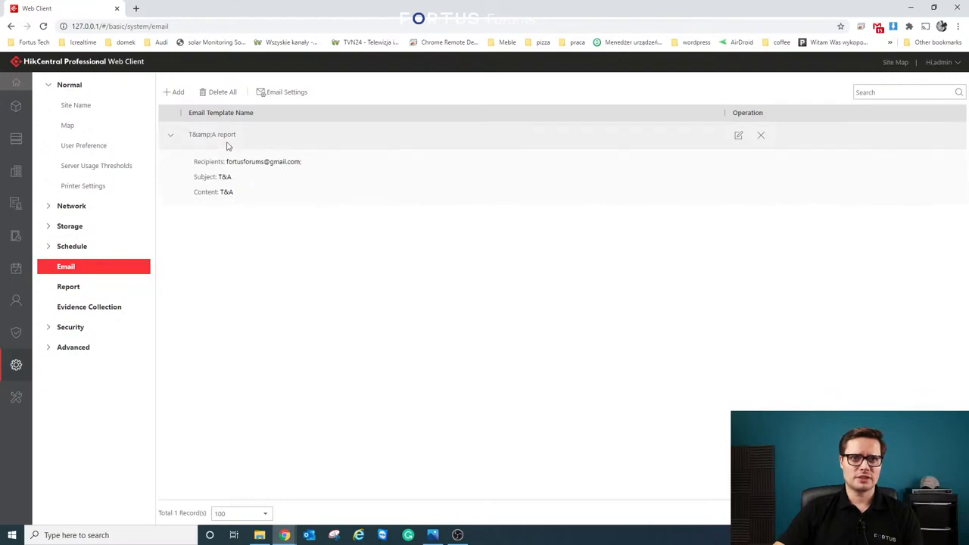
pyautogui.click(738, 135)
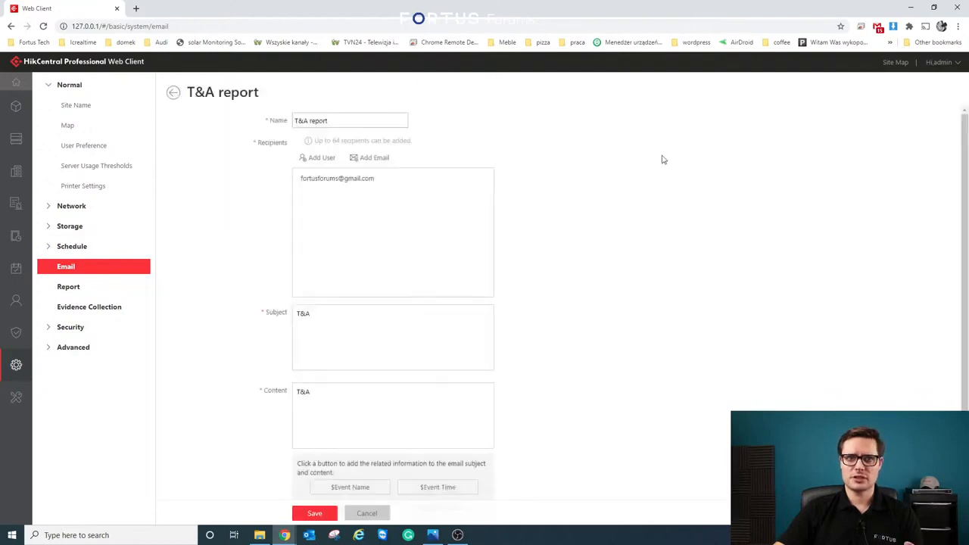
pyautogui.doubleClick(458, 12)
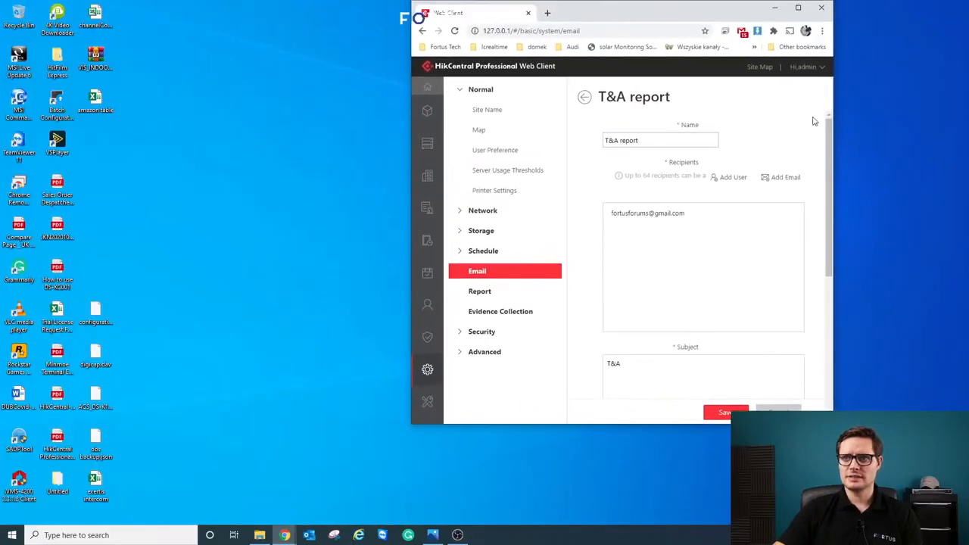
pyautogui.scroll(-2, 689, 227)
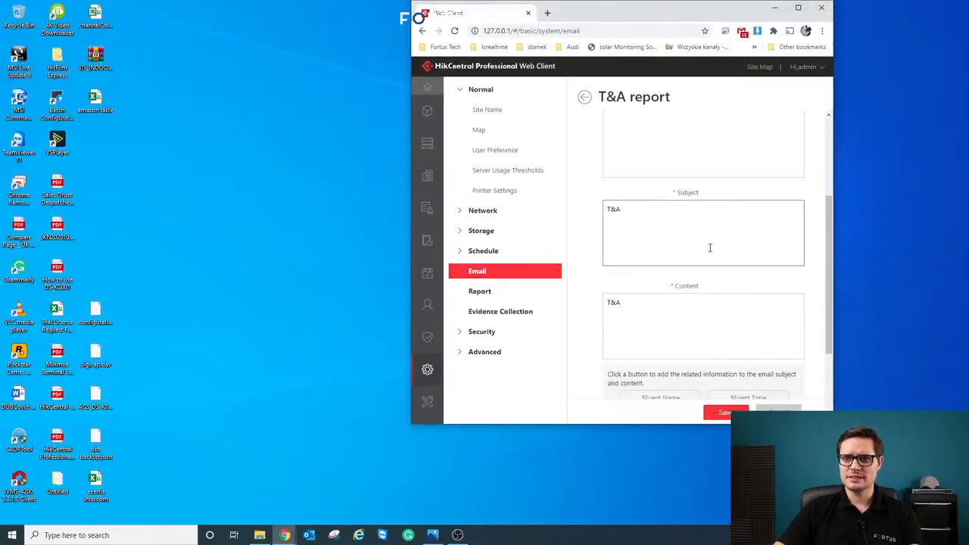
pyautogui.scroll(-3, 710, 248)
pyautogui.click(797, 8)
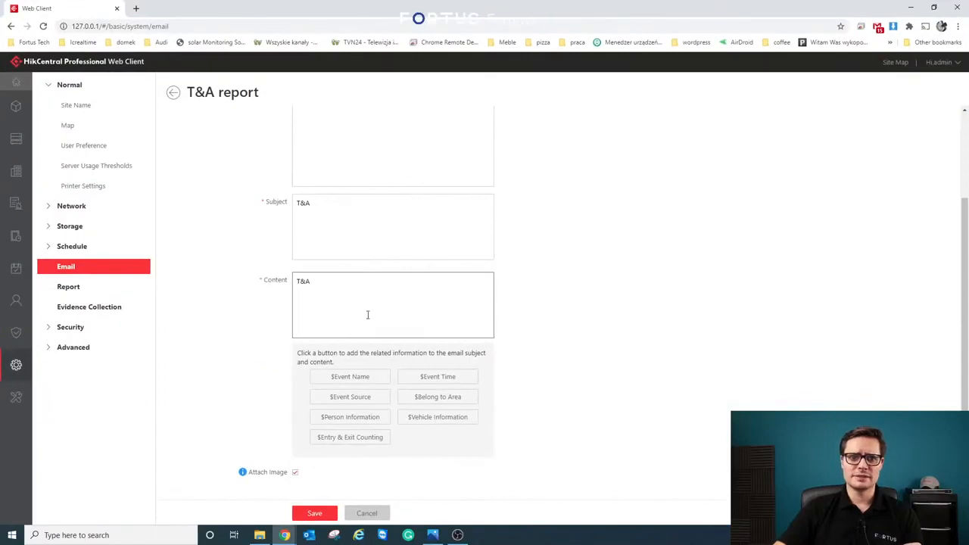
pyautogui.scroll(2, 344, 431)
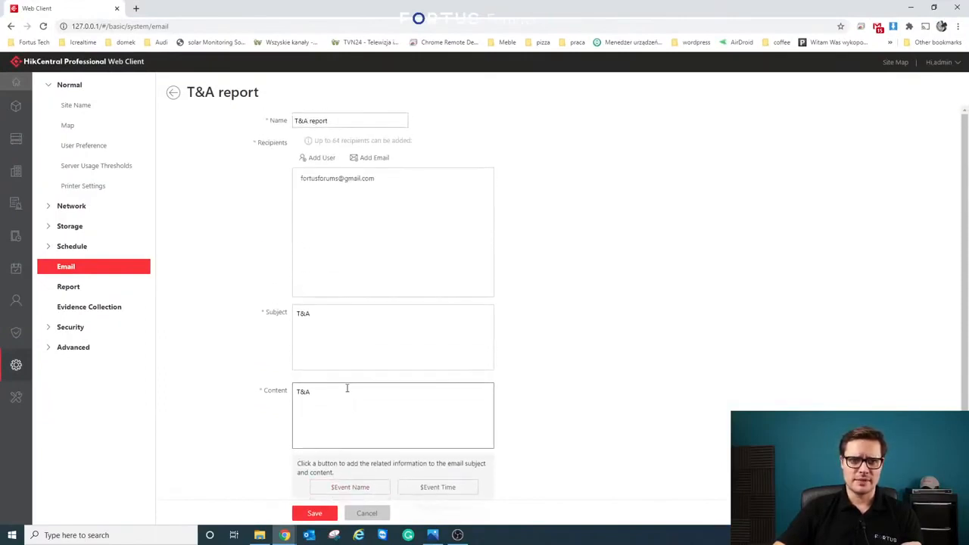
pyautogui.scroll(-2, 380, 156)
pyautogui.scroll(2, 336, 165)
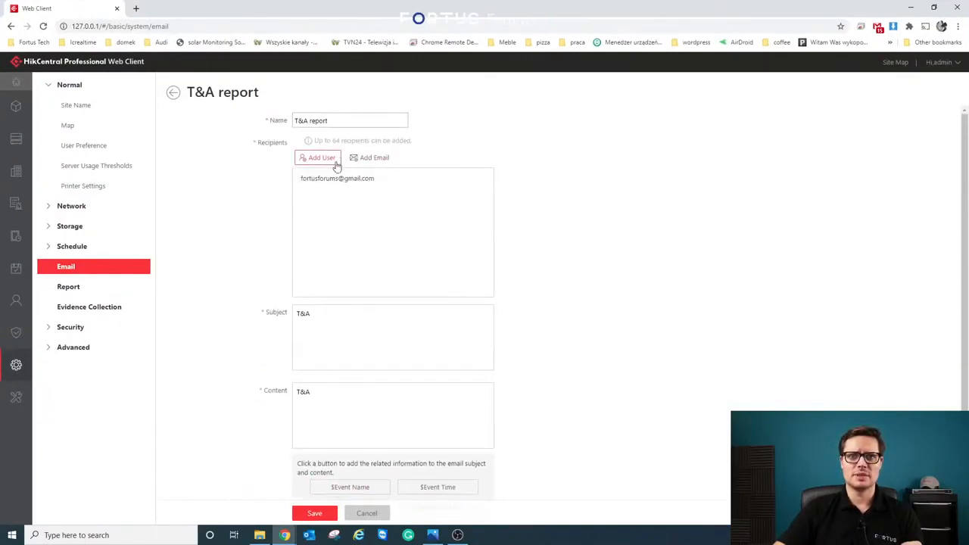
pyautogui.scroll(-2, 295, 227)
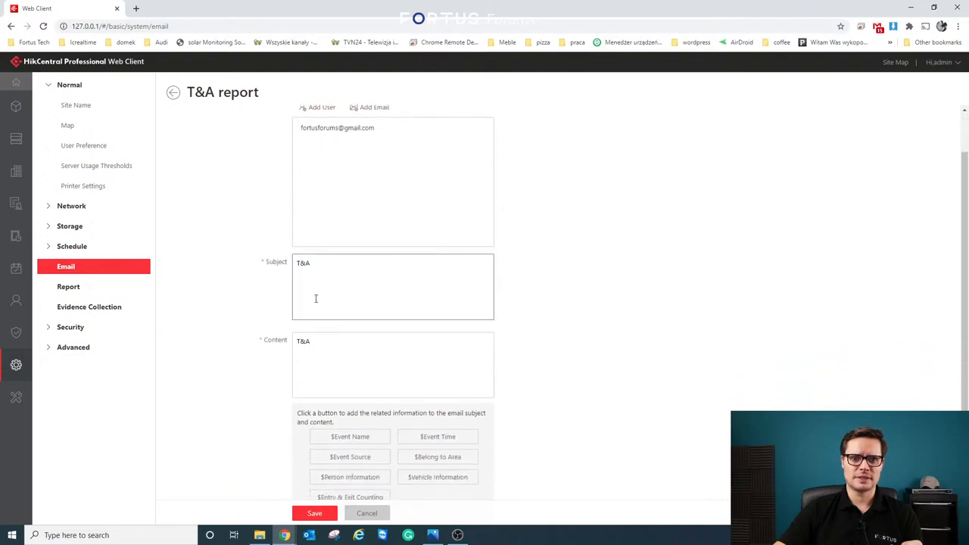
pyautogui.click(173, 91)
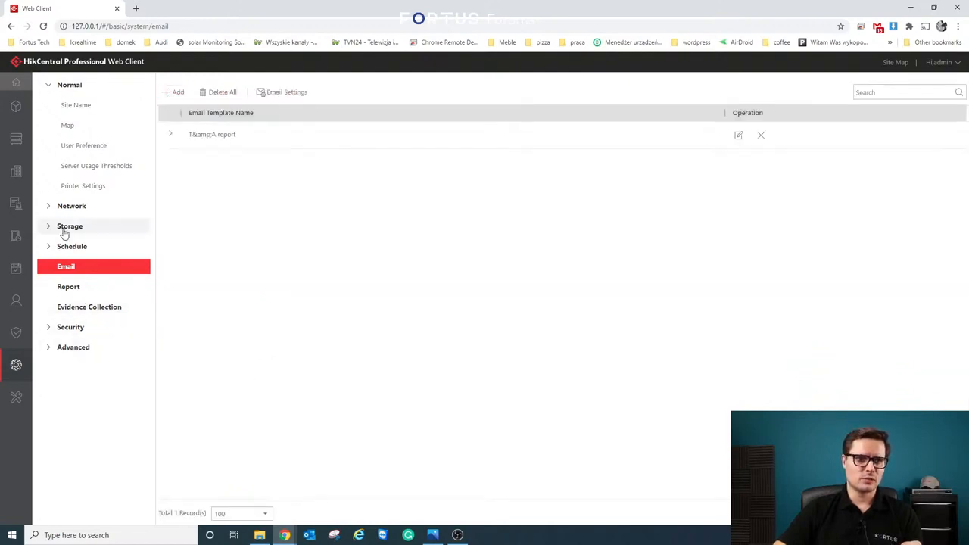
# Step: Open the regular report setup from the attendance records and review its schedule options, choosing T&A report as the email template
pyautogui.click(15, 271)
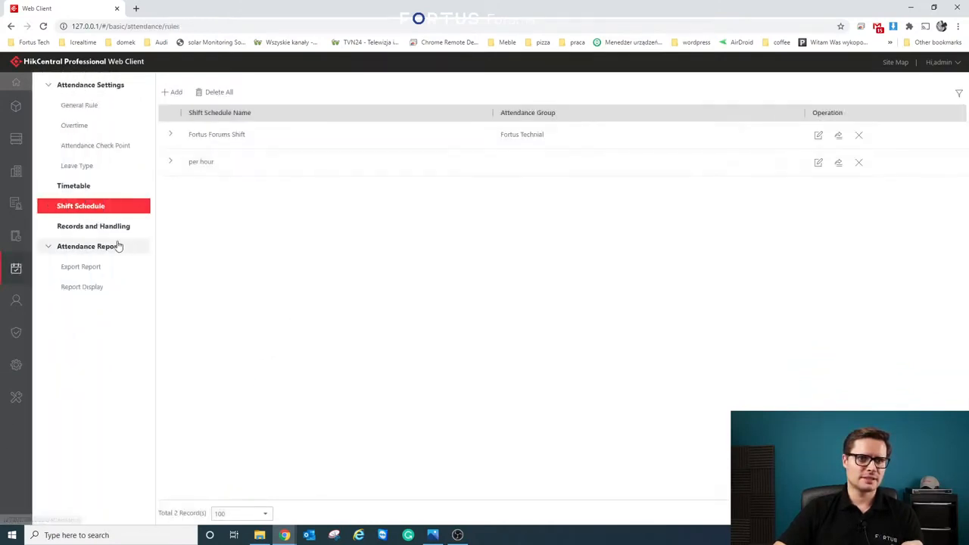
pyautogui.click(93, 226)
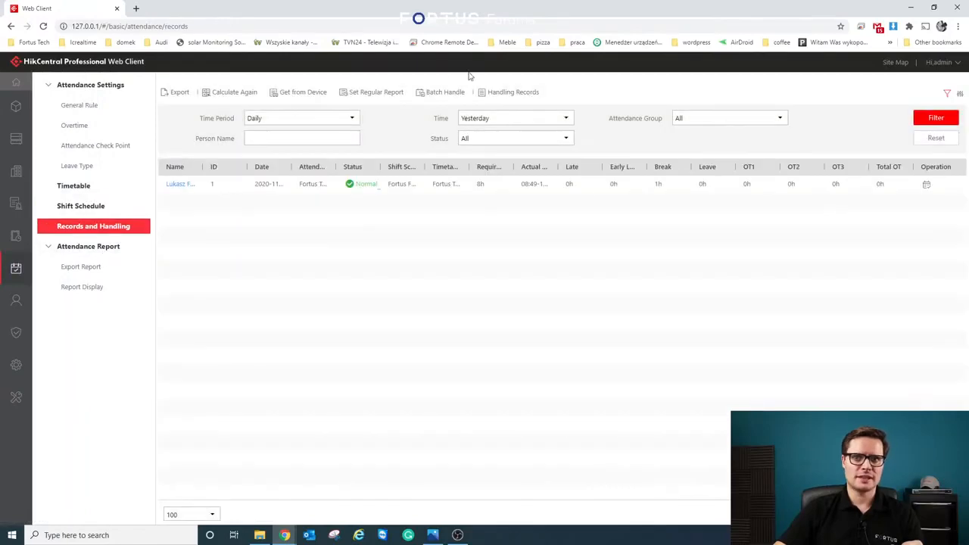
pyautogui.click(372, 93)
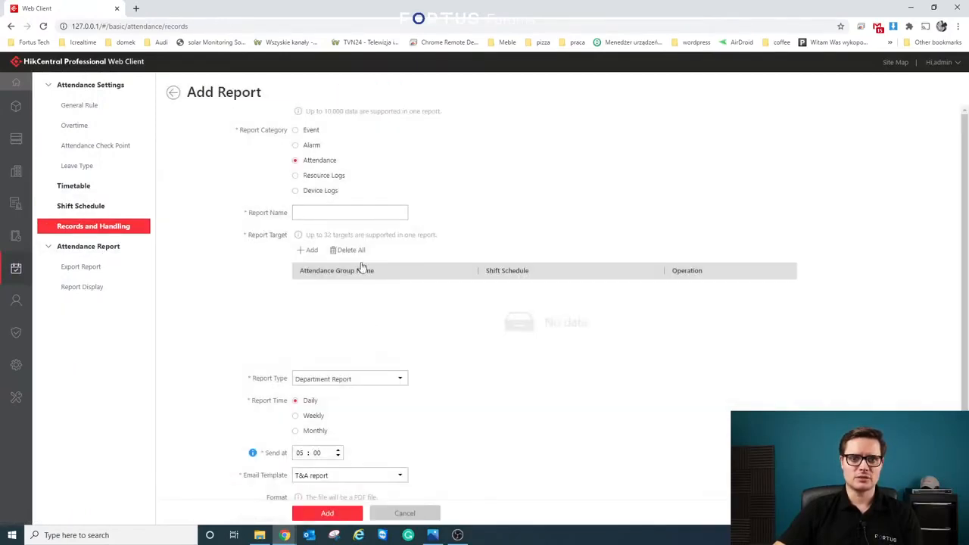
pyautogui.scroll(-2, 363, 274)
pyautogui.click(327, 398)
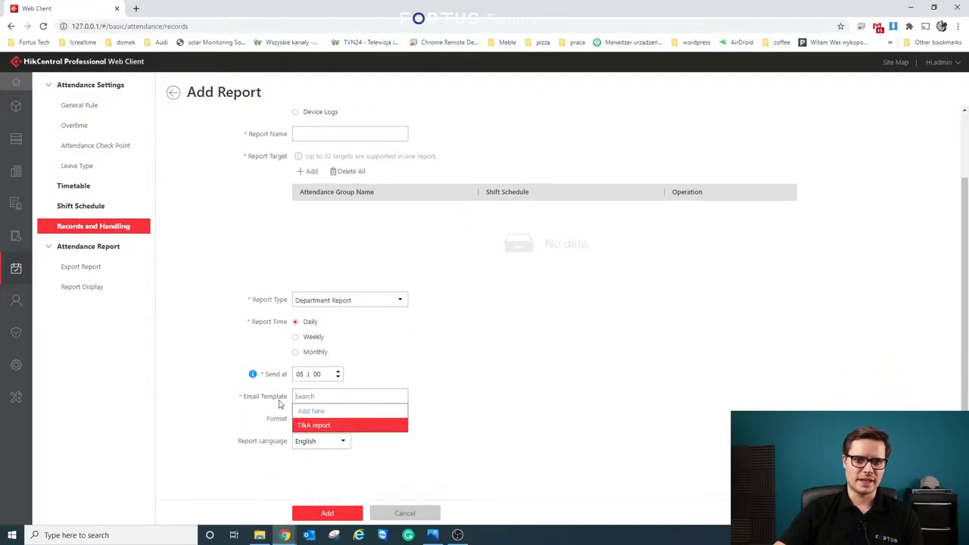
pyautogui.click(317, 424)
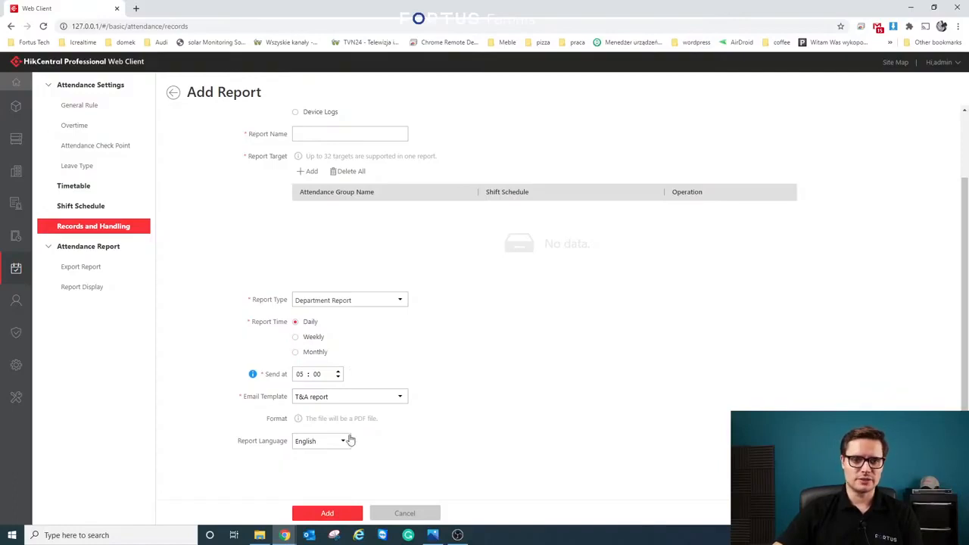
# Step: Examine the advanced Data Interchange settings, including the available database types, connection fields and third-party table field mapping
pyautogui.click(16, 364)
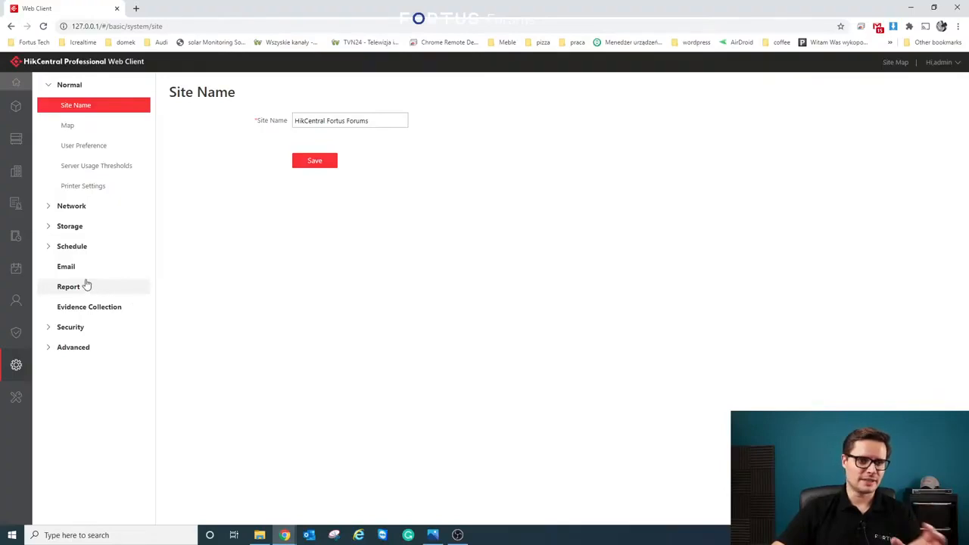
pyautogui.click(69, 208)
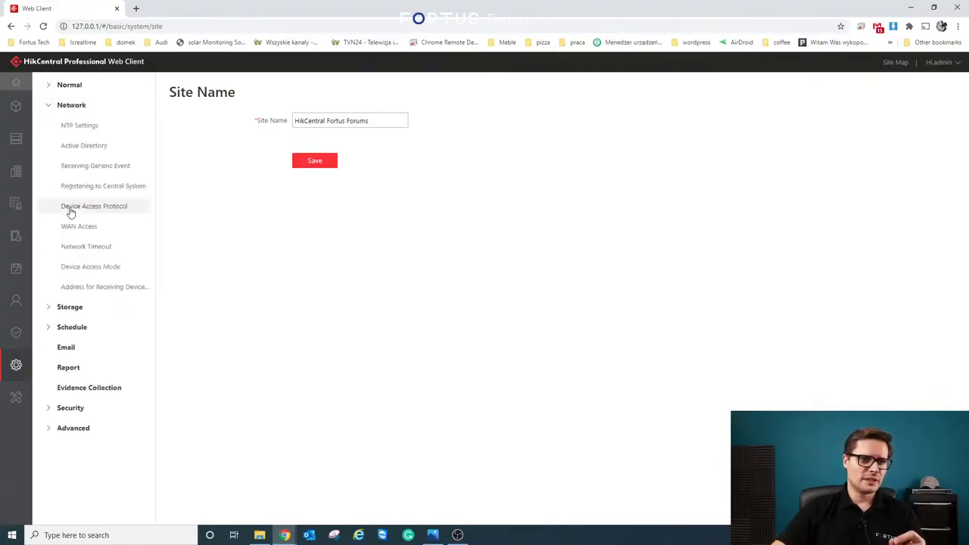
pyautogui.click(100, 286)
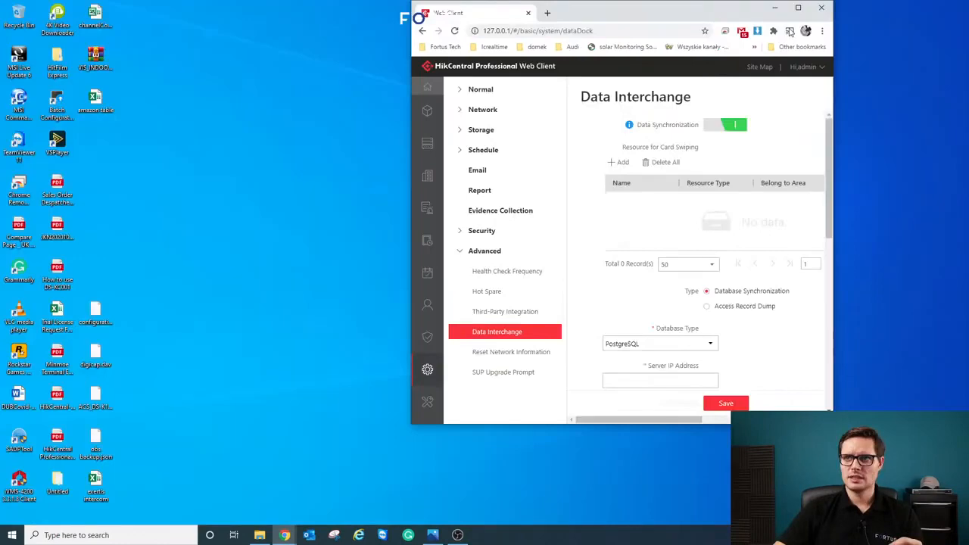
pyautogui.click(798, 7)
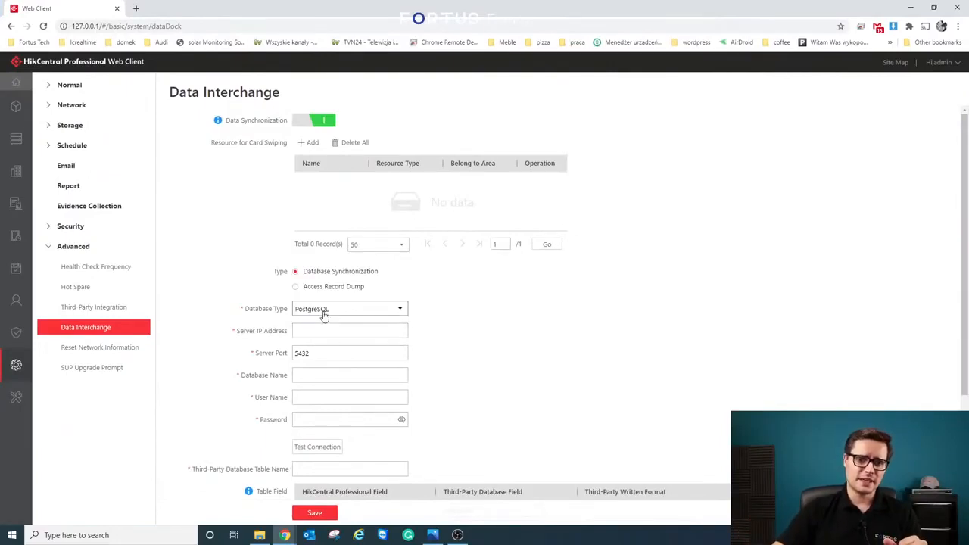
pyautogui.click(383, 310)
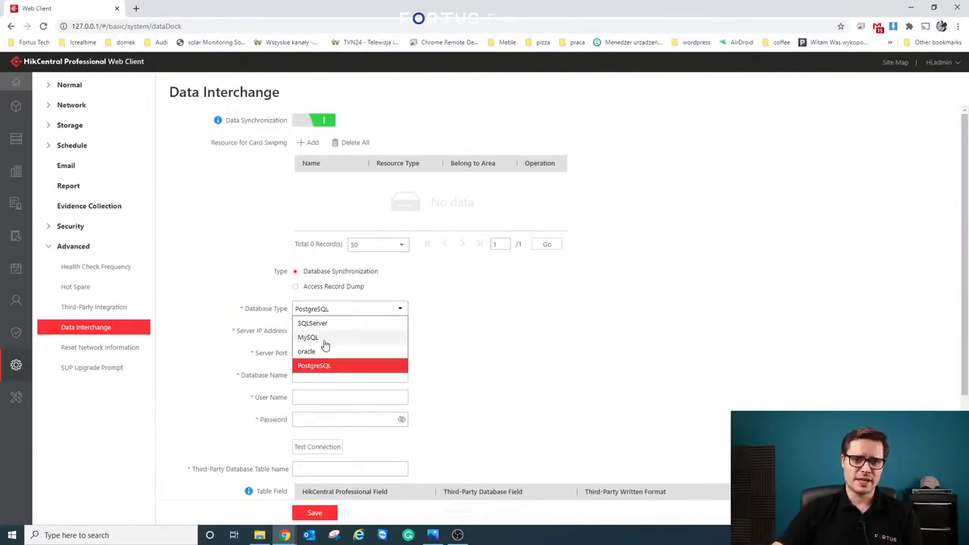
pyautogui.click(490, 315)
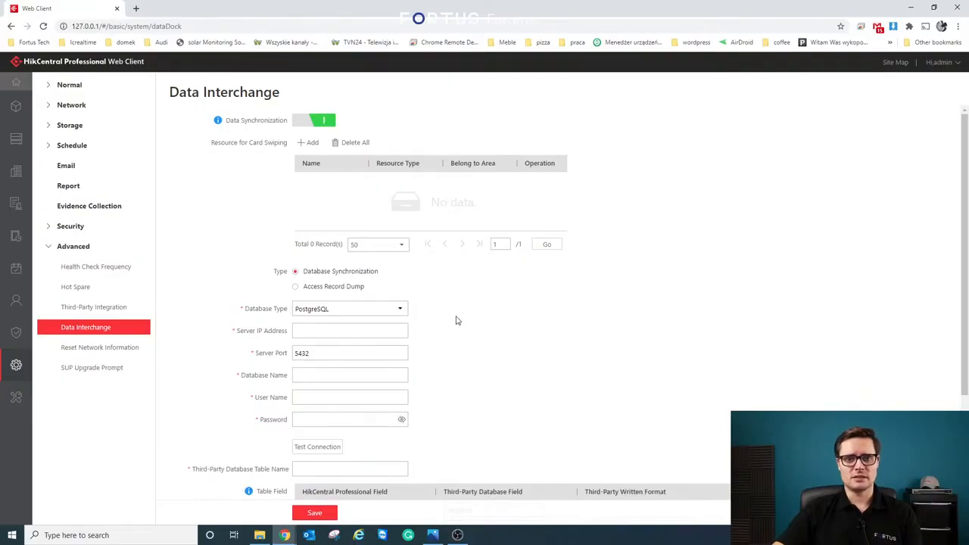
pyautogui.scroll(-3, 456, 320)
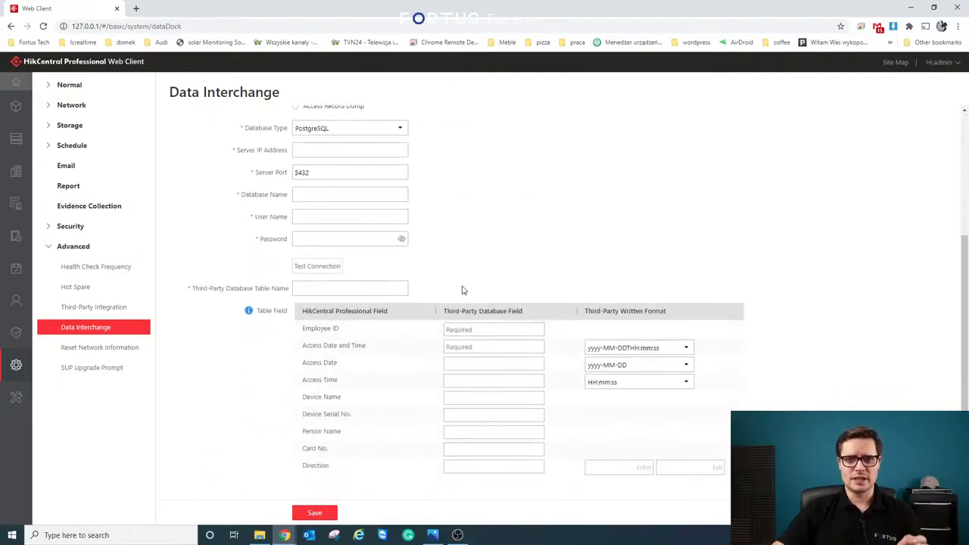
pyautogui.scroll(2, 462, 288)
pyautogui.scroll(1, 465, 289)
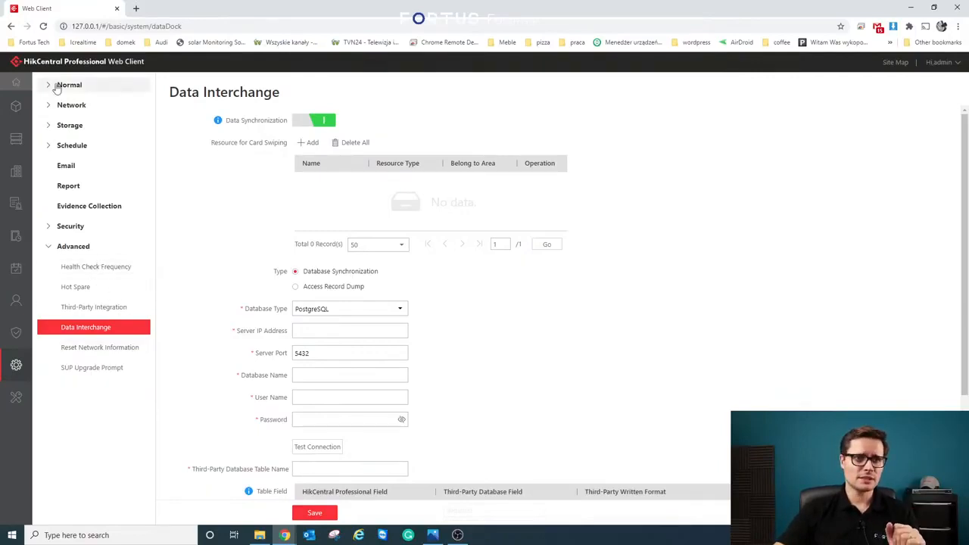
# Step: Start adding a person and examine the basic information fields, the profile picture sources and the person group choices, keeping Tech Fortus Members
pyautogui.click(16, 300)
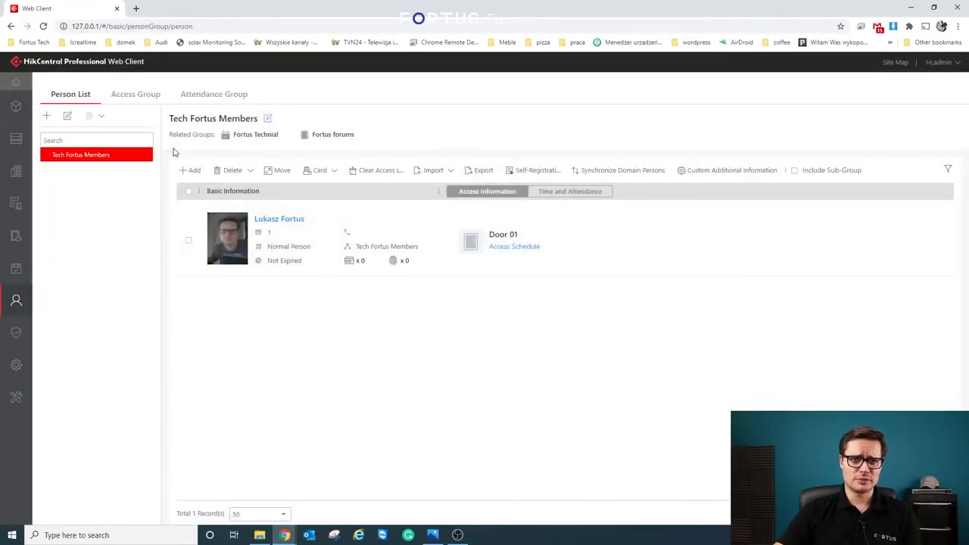
pyautogui.click(190, 170)
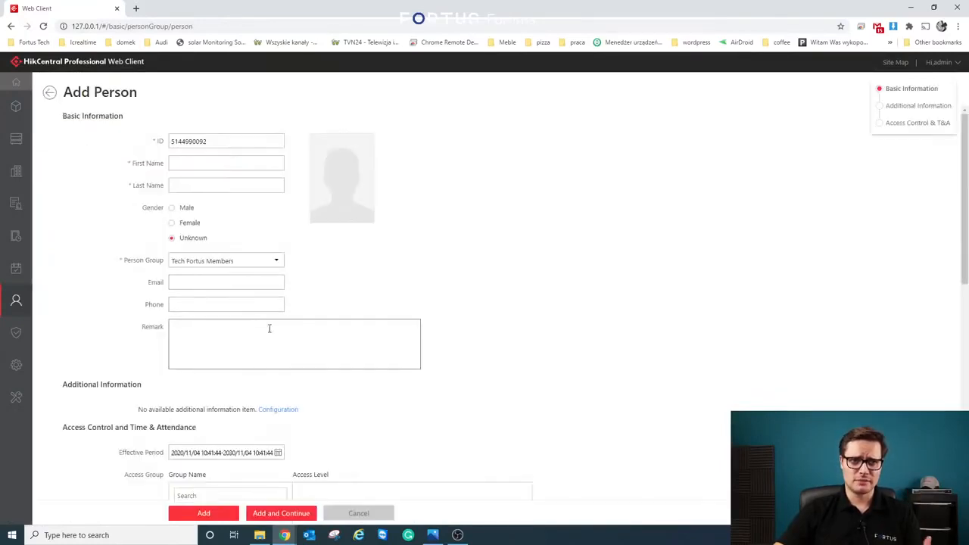
pyautogui.click(206, 164)
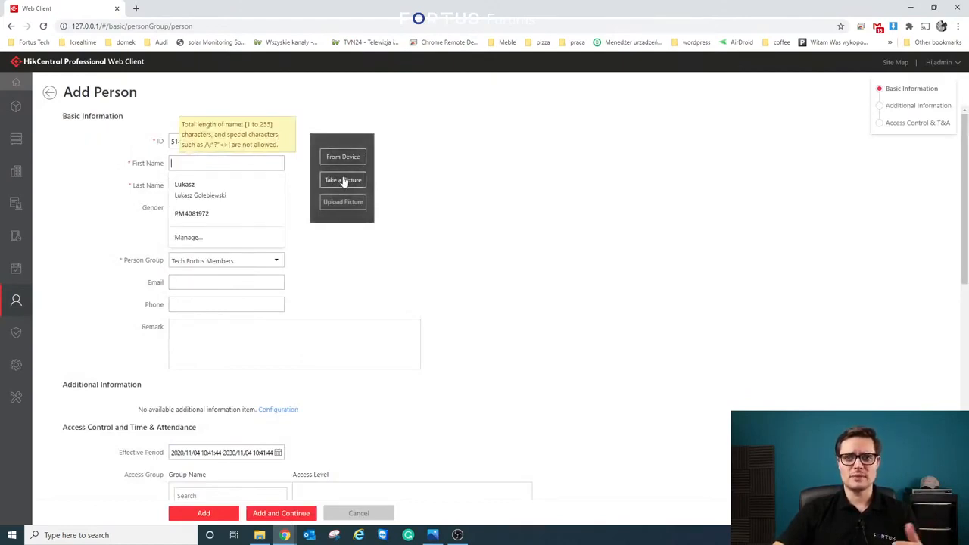
pyautogui.click(406, 151)
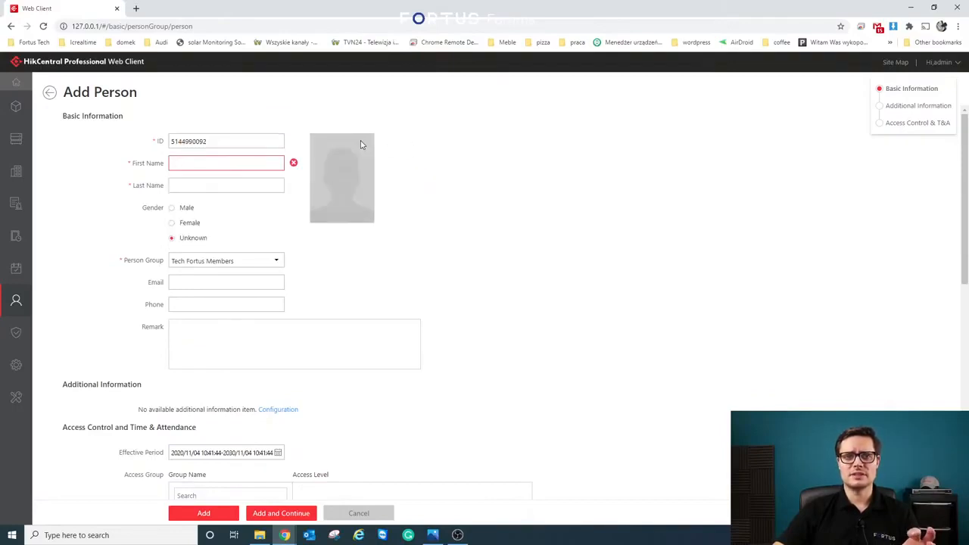
pyautogui.moveTo(356, 184)
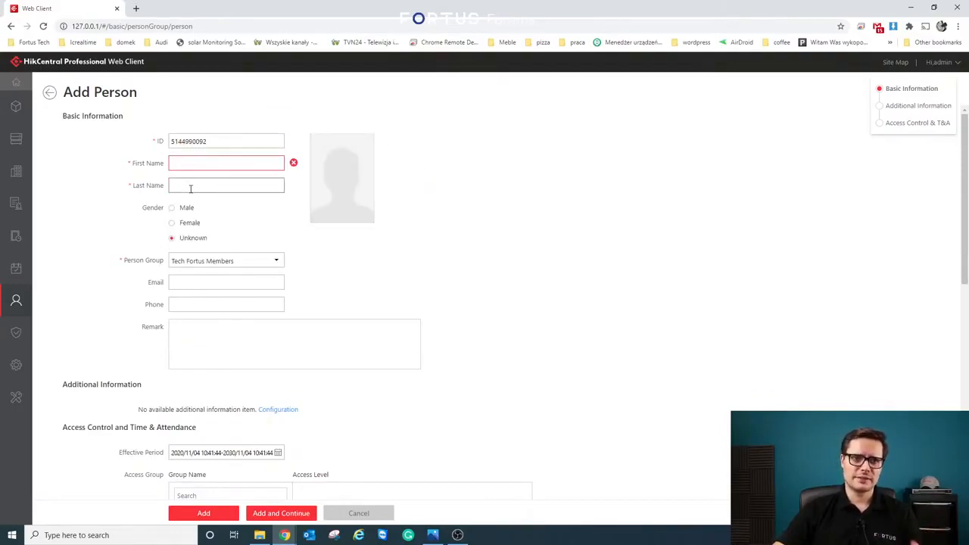
pyautogui.click(217, 262)
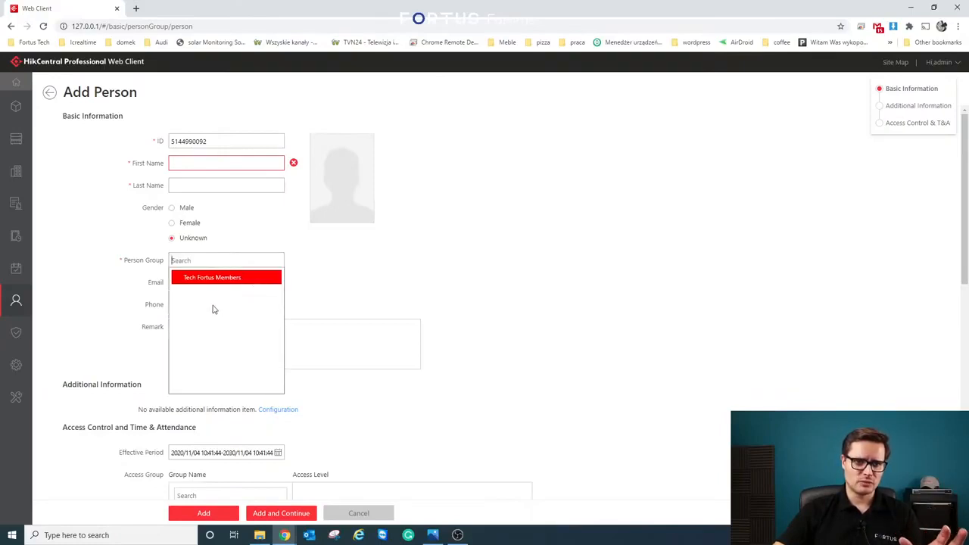
pyautogui.click(208, 279)
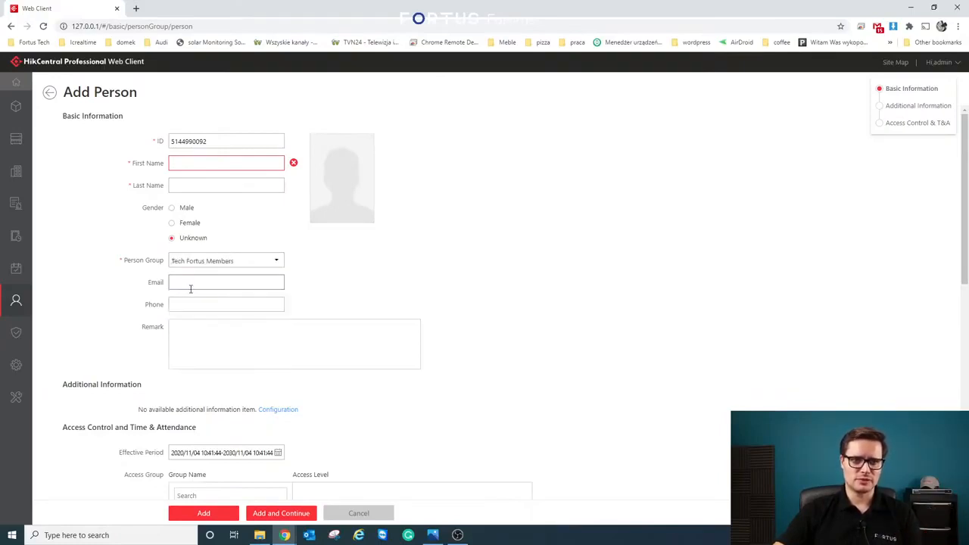
# Step: Review the new person's effective period, access and attendance group, PIN, card and fingerprint options, and return to the person list without adding anyone
pyautogui.scroll(-1, 190, 280)
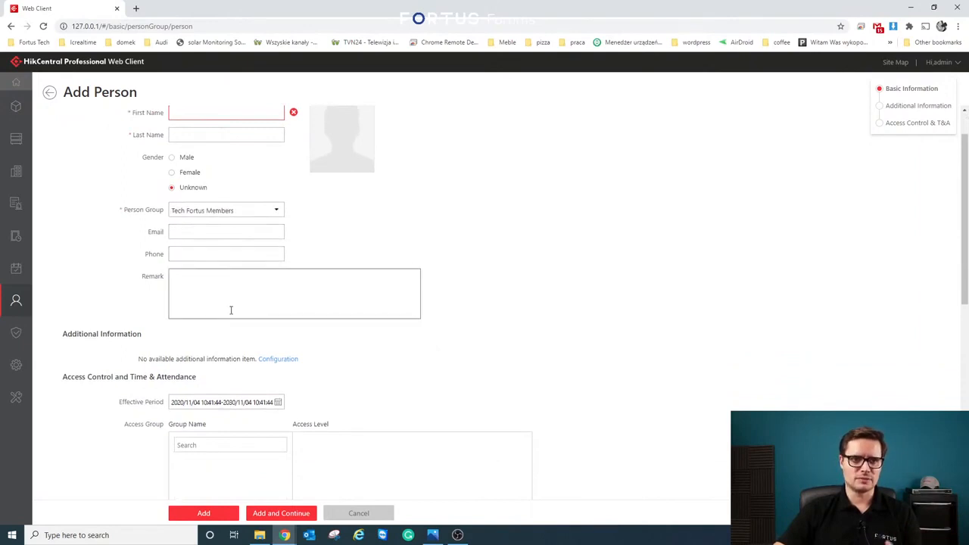
pyautogui.scroll(-1, 215, 302)
pyautogui.scroll(-2, 257, 365)
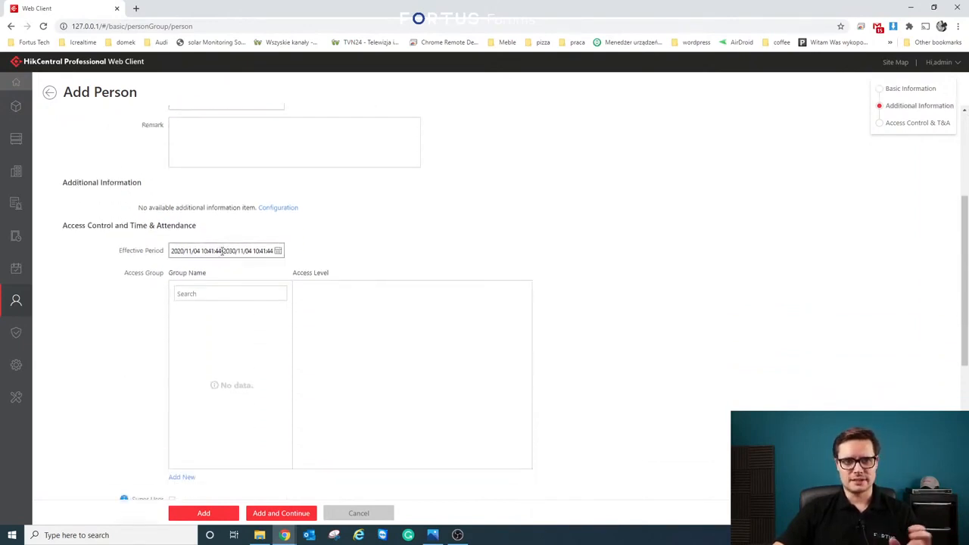
pyautogui.scroll(1, 250, 250)
pyautogui.click(278, 301)
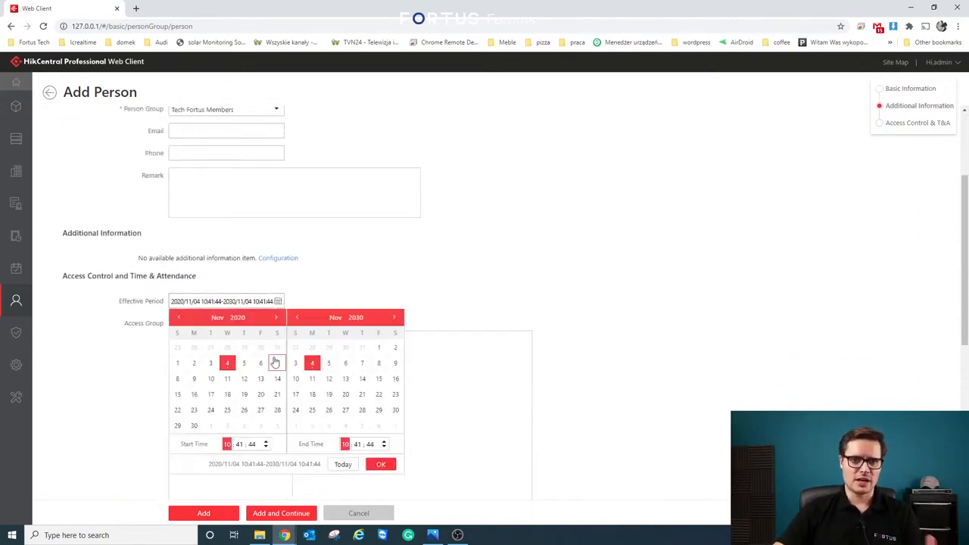
pyautogui.click(347, 293)
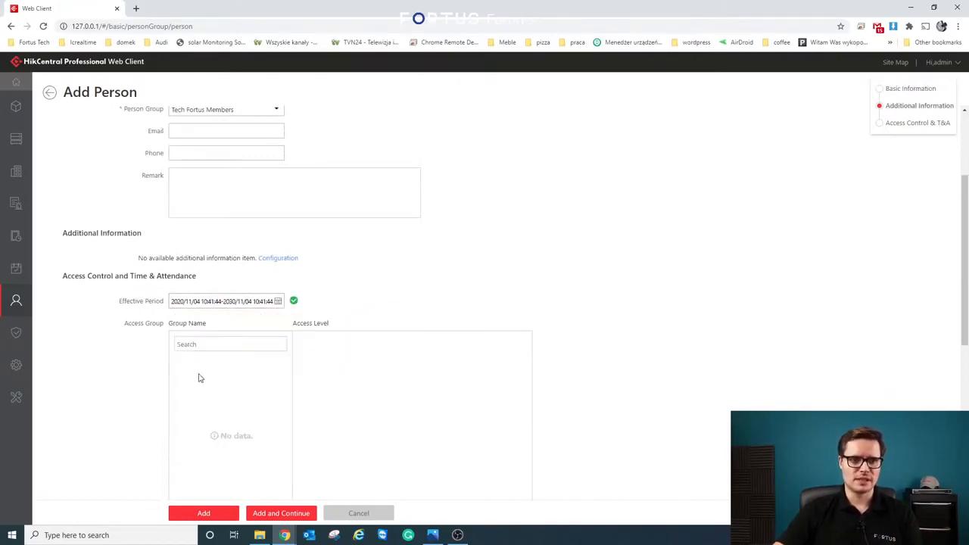
pyautogui.scroll(-3, 200, 378)
pyautogui.scroll(-2, 200, 381)
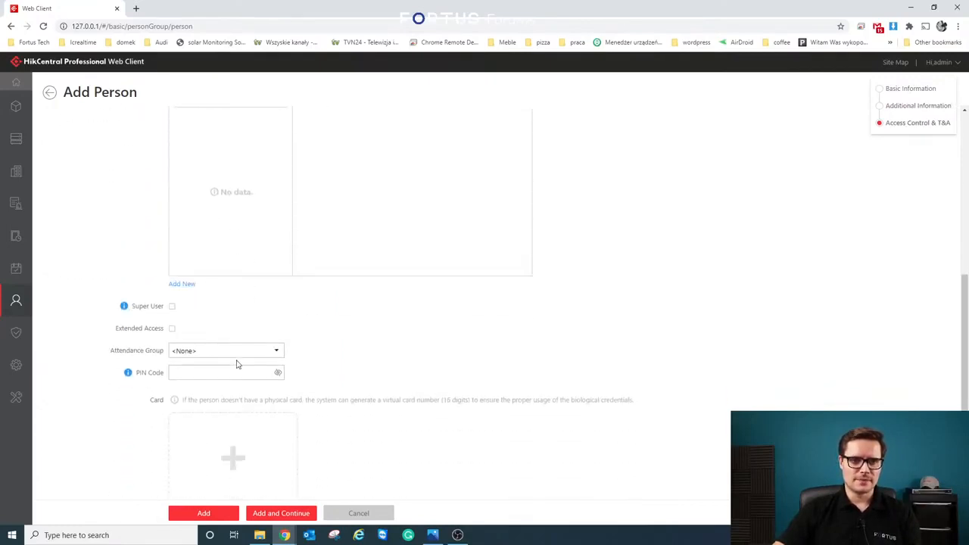
pyautogui.scroll(-1, 237, 375)
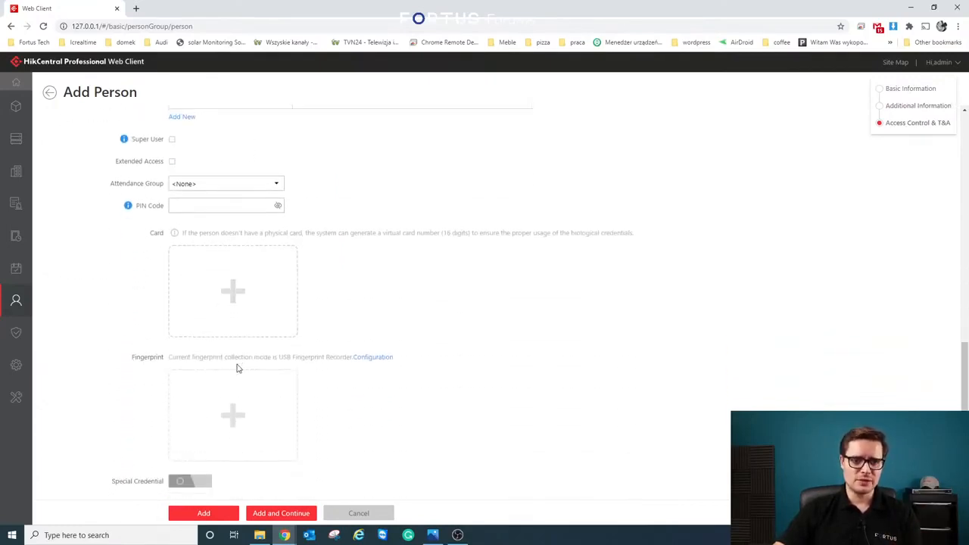
pyautogui.click(49, 94)
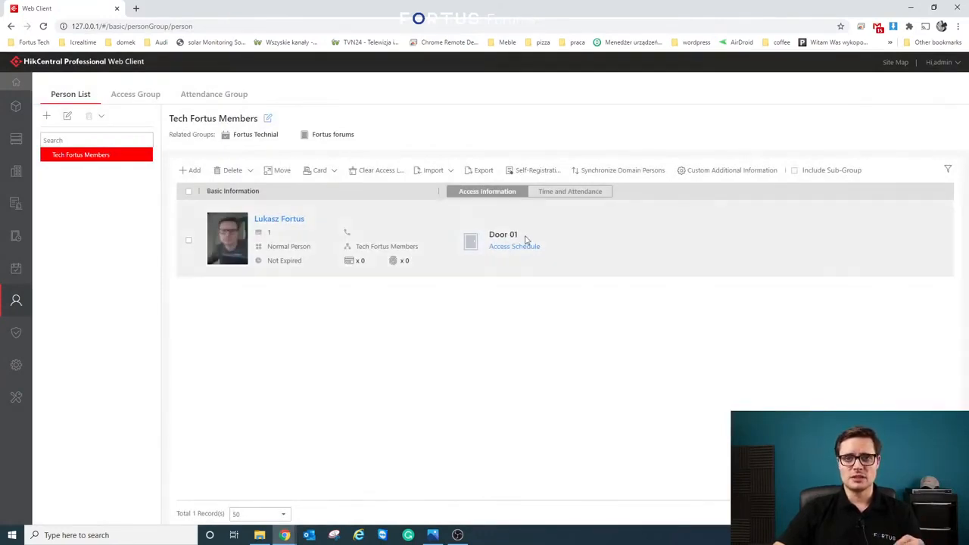
# Step: Check the Fortus forums access group with its access level and assigned members, and return to the person list
pyautogui.click(148, 98)
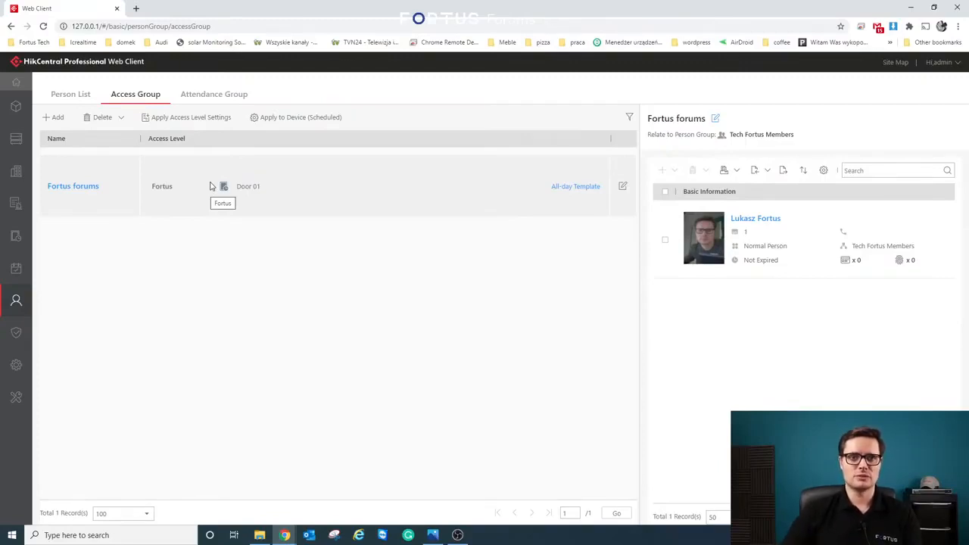
pyautogui.click(81, 94)
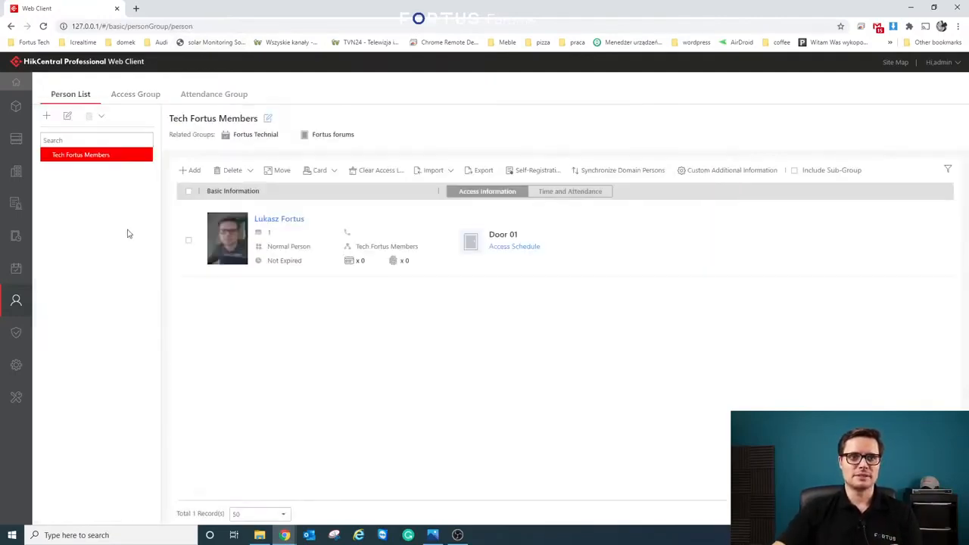